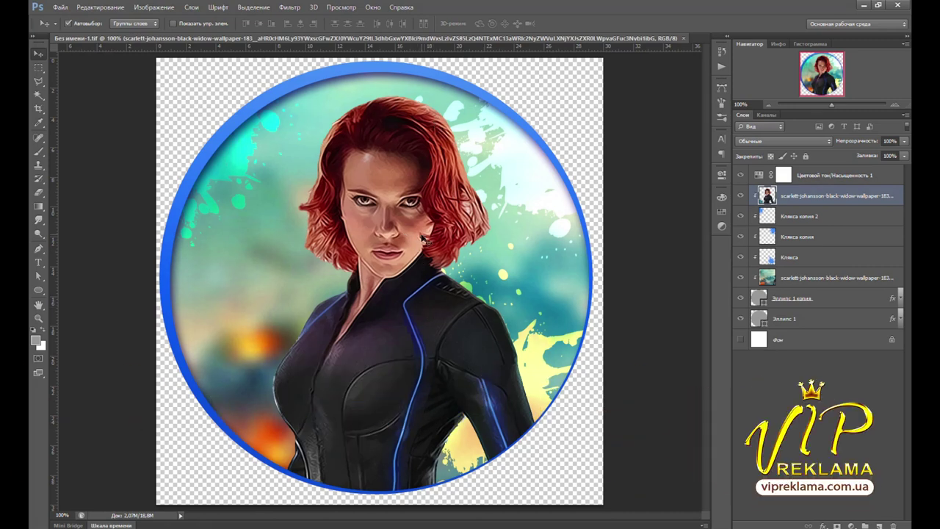
Preview the wallpaper photo zoomed out, then show the finished avatar and its Topaz Labs filters.
click(294, 8)
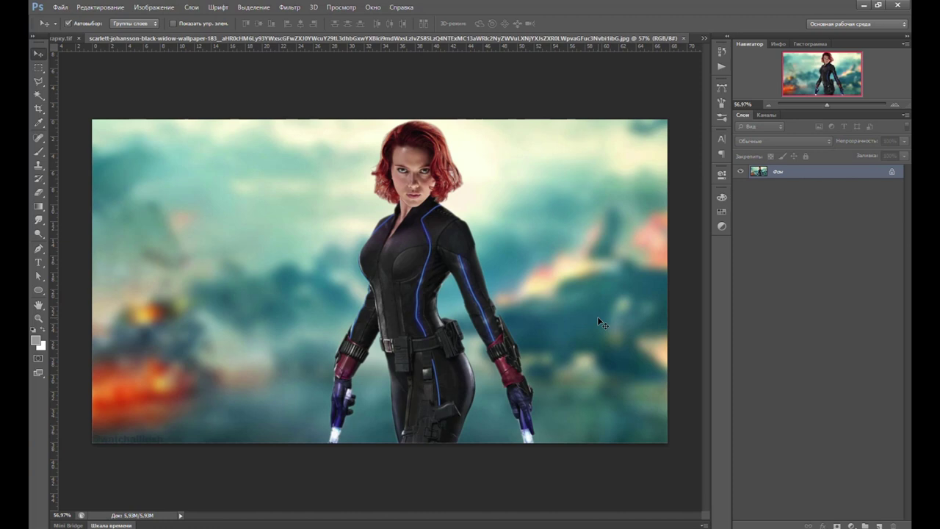
key(ctrl+minus)
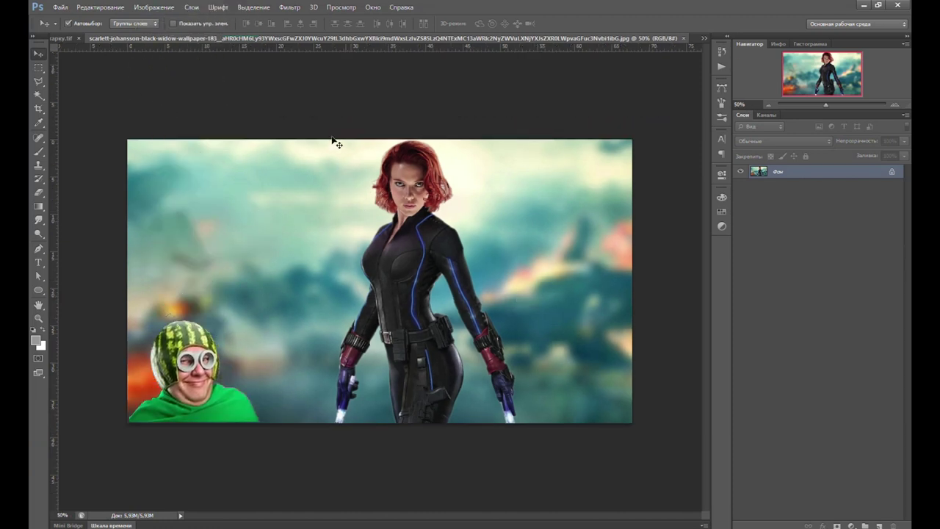
click(63, 38)
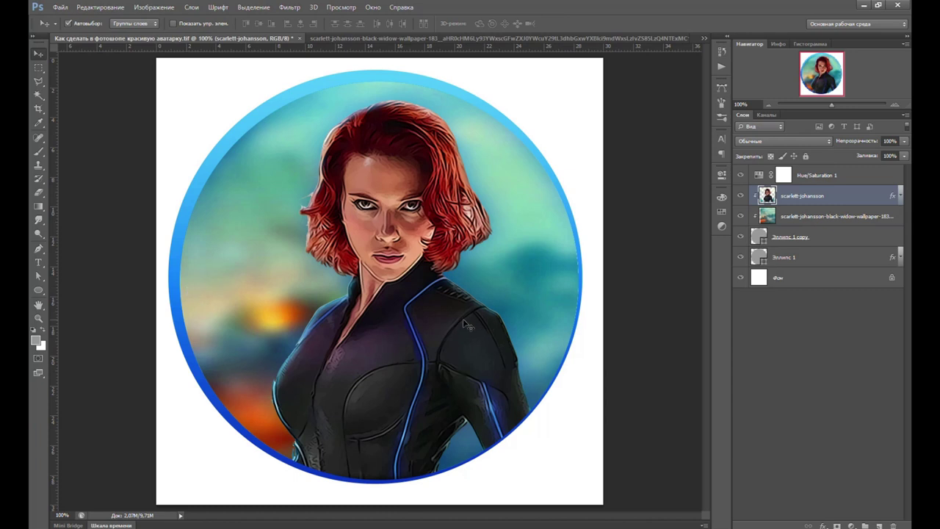
click(289, 7)
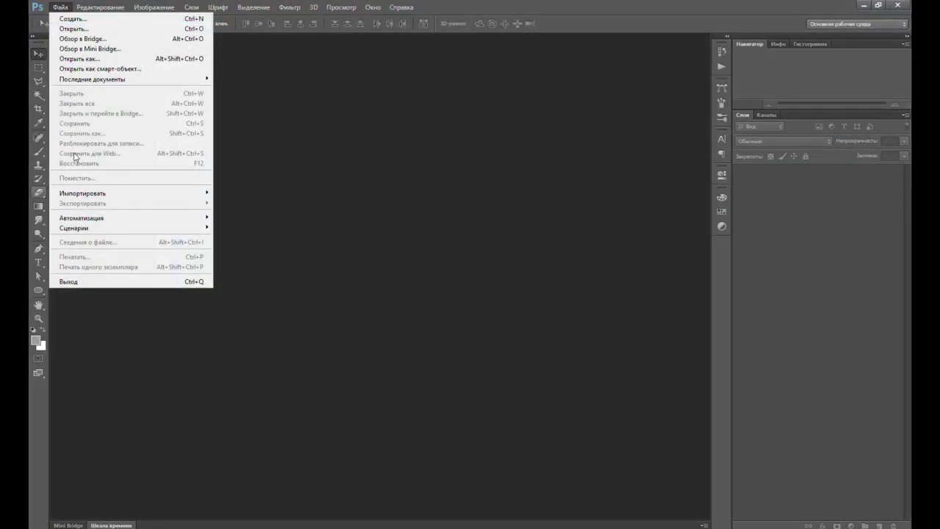
click(74, 18)
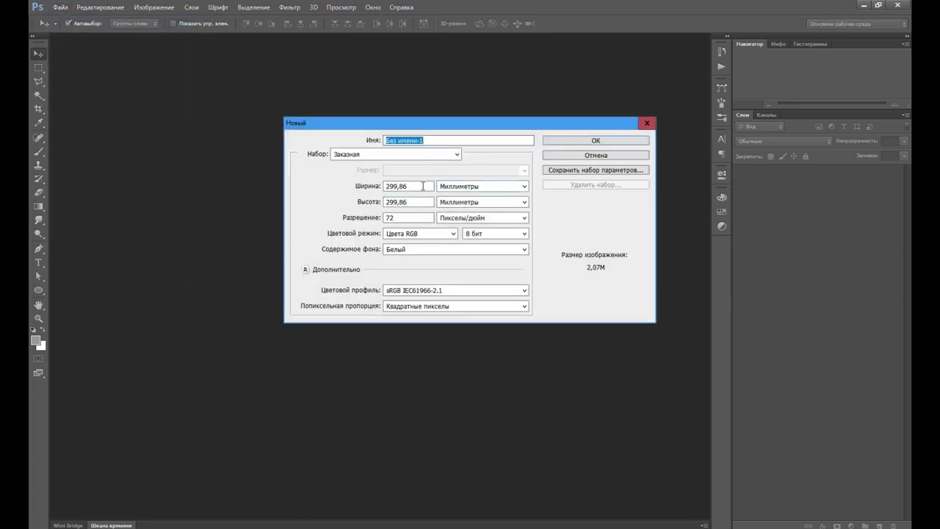
Create a blank white RGB document, 299.86 × 299.86 mm at 72 ppi.
drag(415, 189, 306, 198)
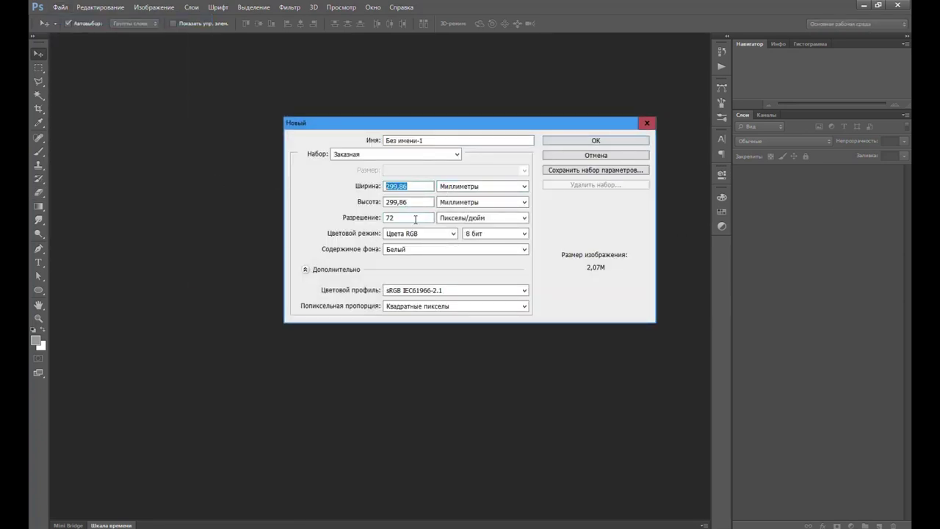
double_click(413, 203)
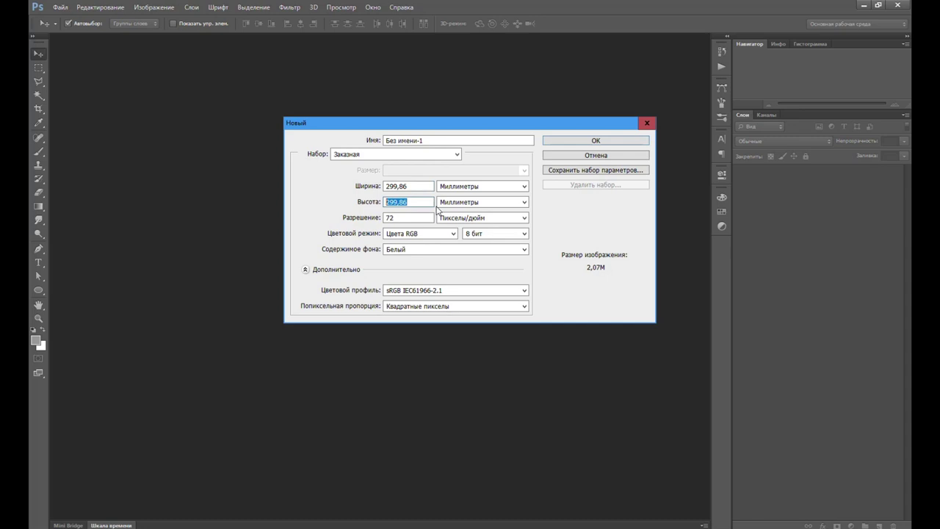
double_click(397, 218)
click(423, 236)
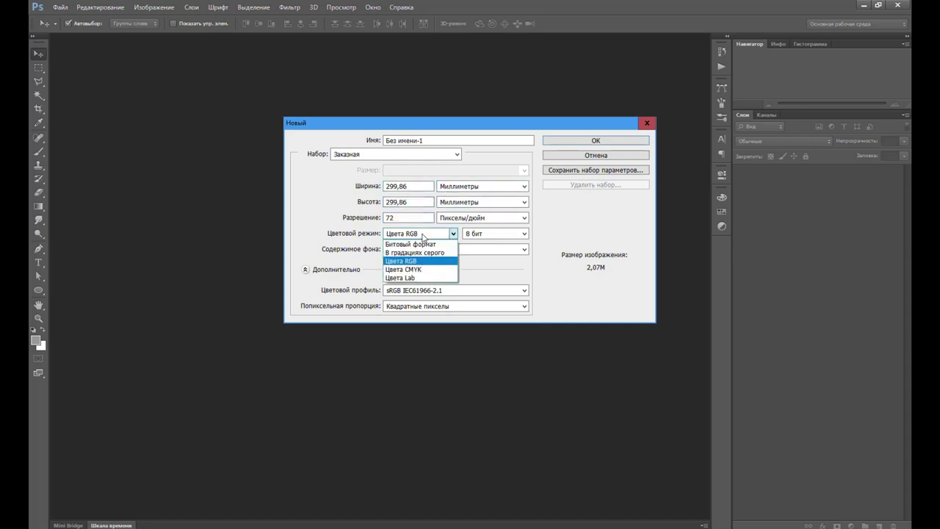
click(598, 141)
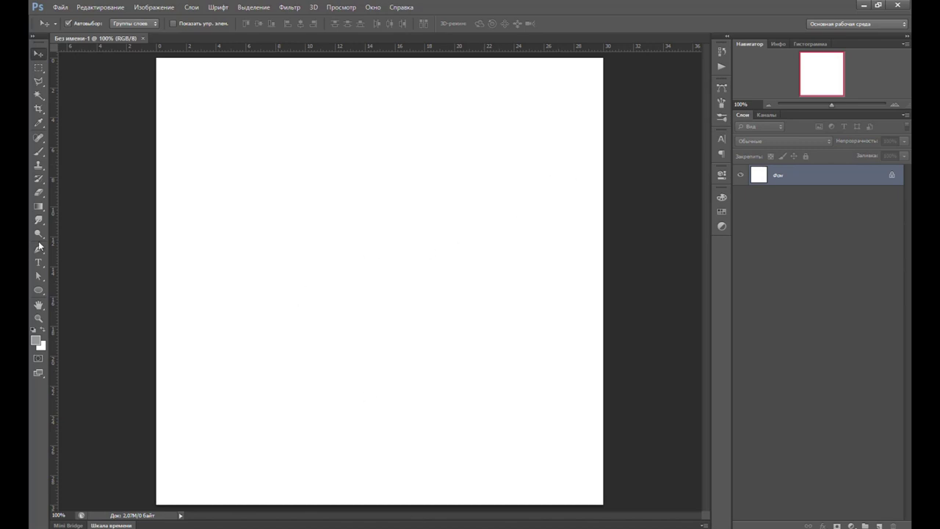
click(38, 290)
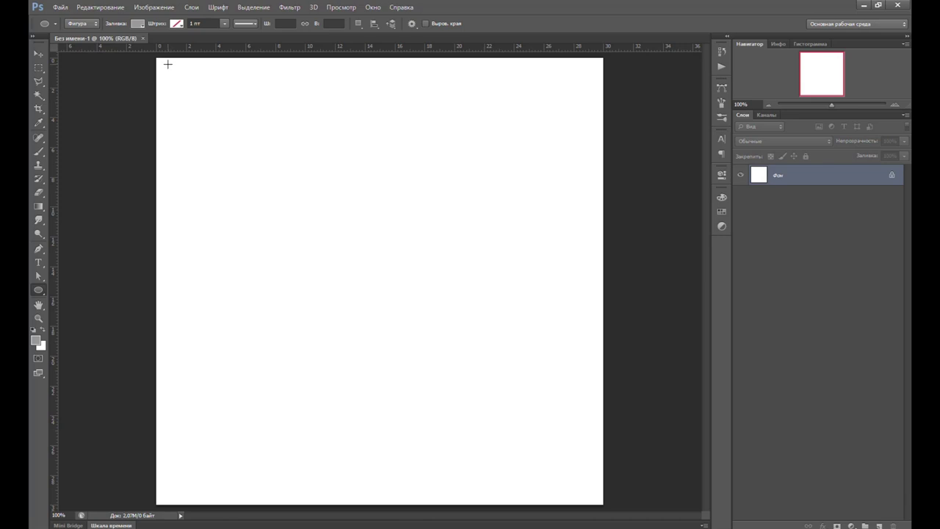
Draw a grey circle over the canvas and scale it down to about 96%.
drag(162, 64, 578, 511)
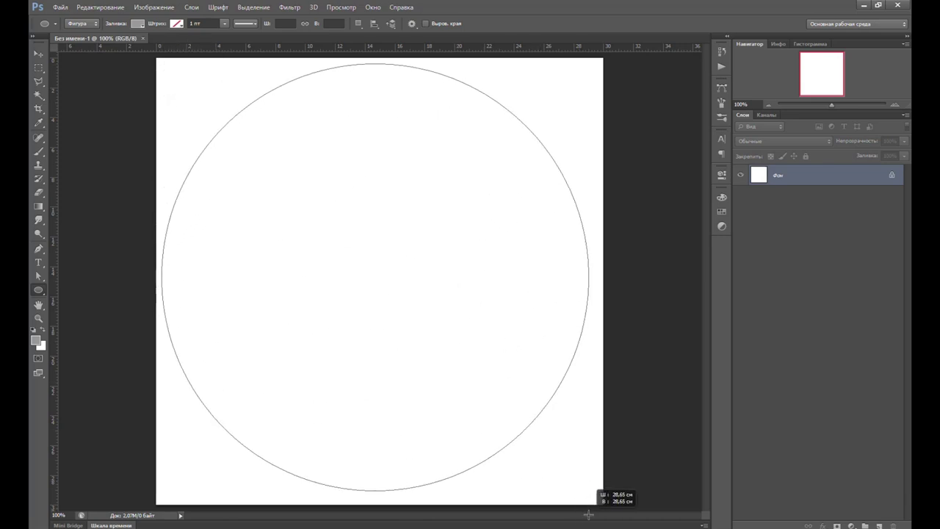
drag(578, 510, 598, 505)
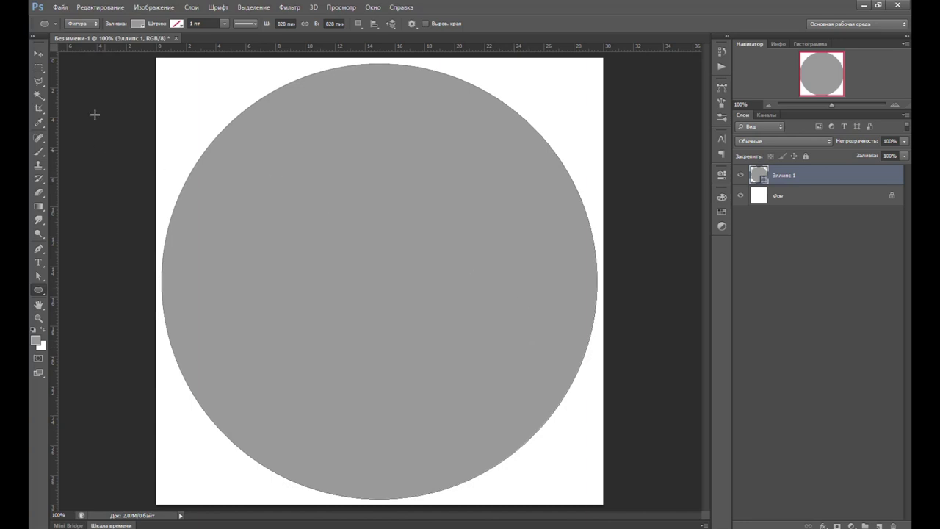
click(38, 53)
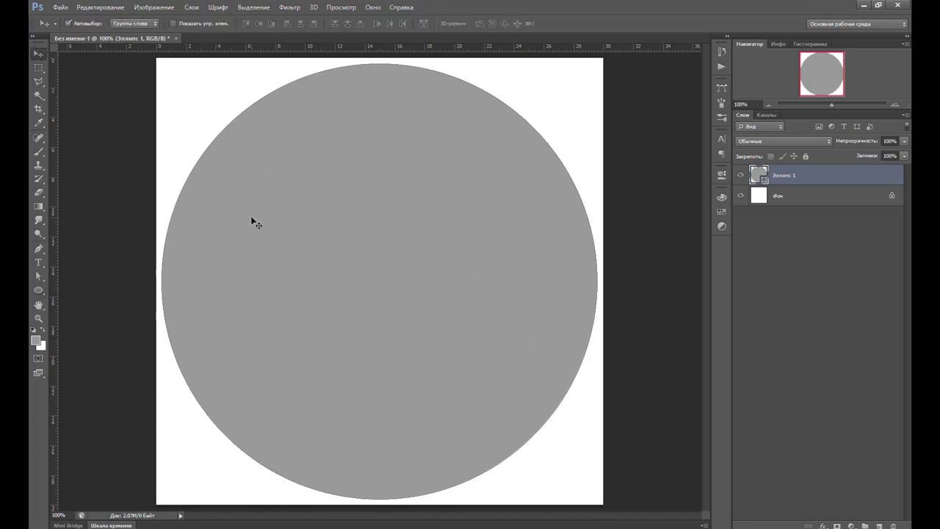
key(ctrl+t)
drag(598, 63, 589, 72)
key(Return)
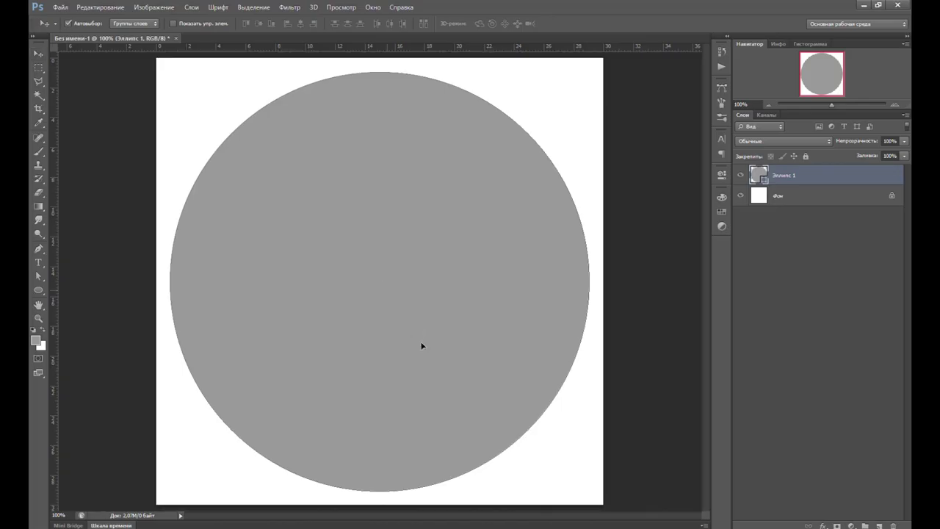
Place the wallpaper JPG into the document and clip it to the grey circle.
drag(601, 119, 422, 346)
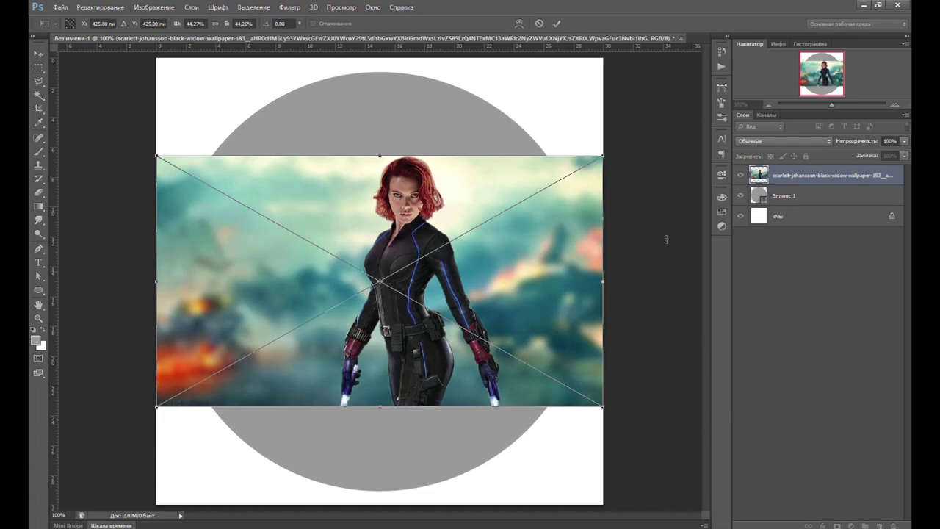
key(Return)
right_click(806, 174)
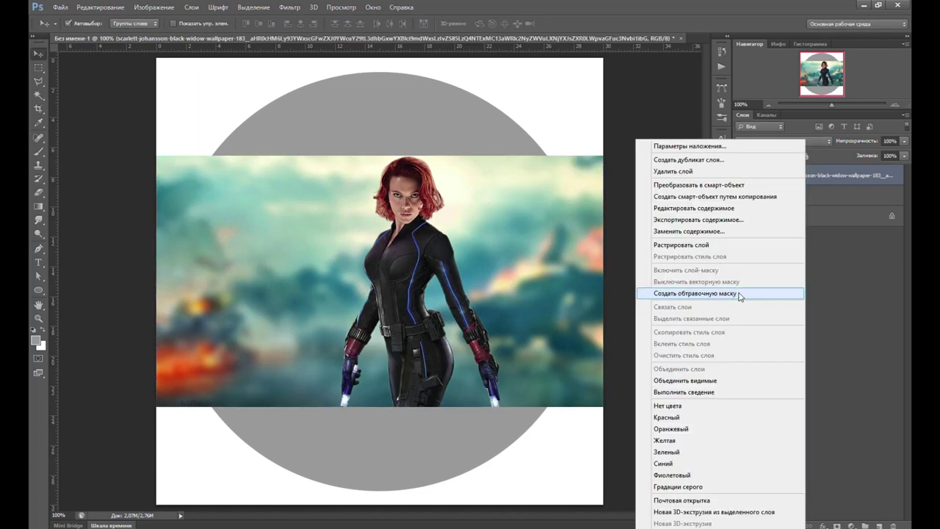
click(740, 294)
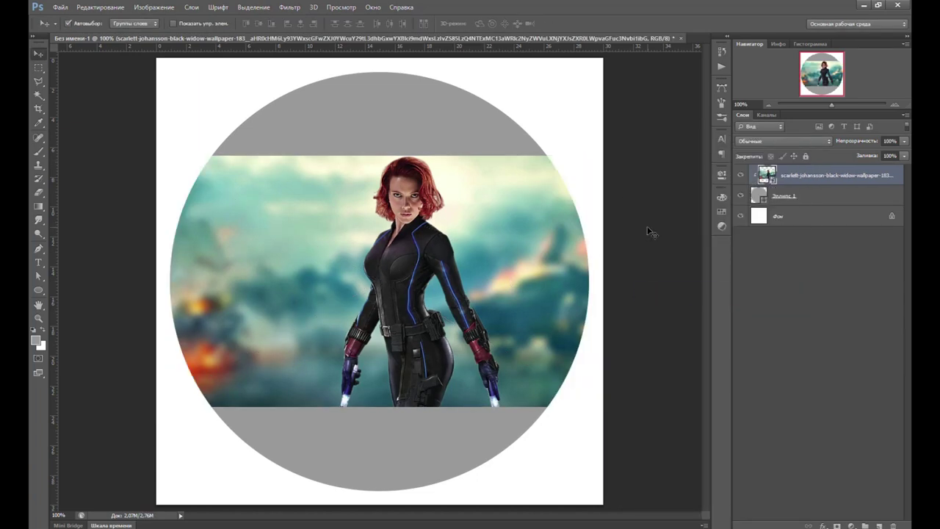
Enlarge the clipped photo to about 120% and position it to frame her face.
key(ctrl+t)
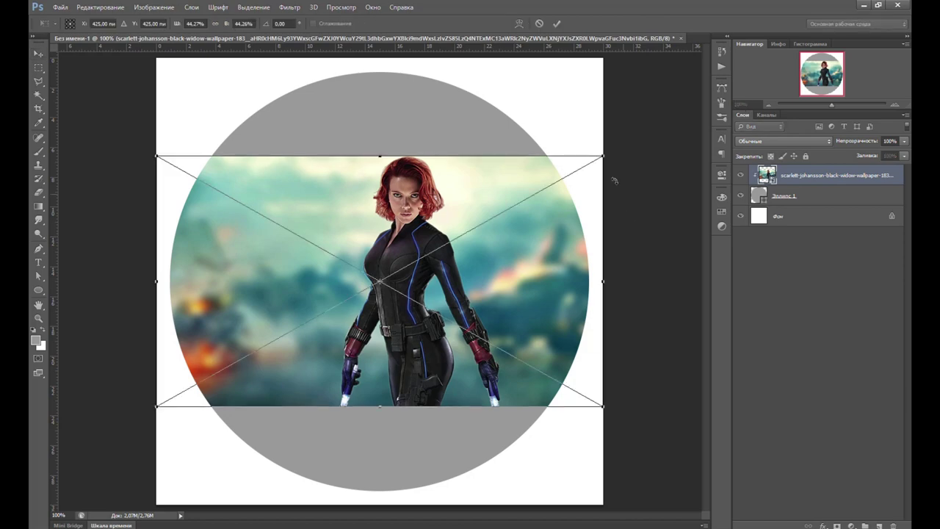
drag(604, 155, 809, 17)
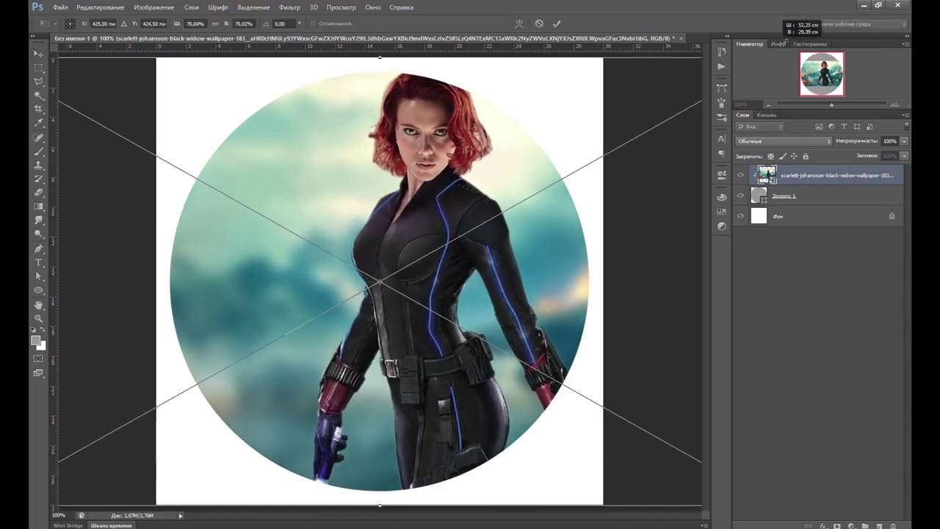
mouse_move(476, 189)
mouse_down()
mouse_move(438, 244)
mouse_move(450, 219)
mouse_up()
key(ctrl+minus)
mouse_move(630, 136)
mouse_down()
mouse_move(708, 131)
mouse_move(724, 110)
mouse_up()
drag(430, 263, 432, 279)
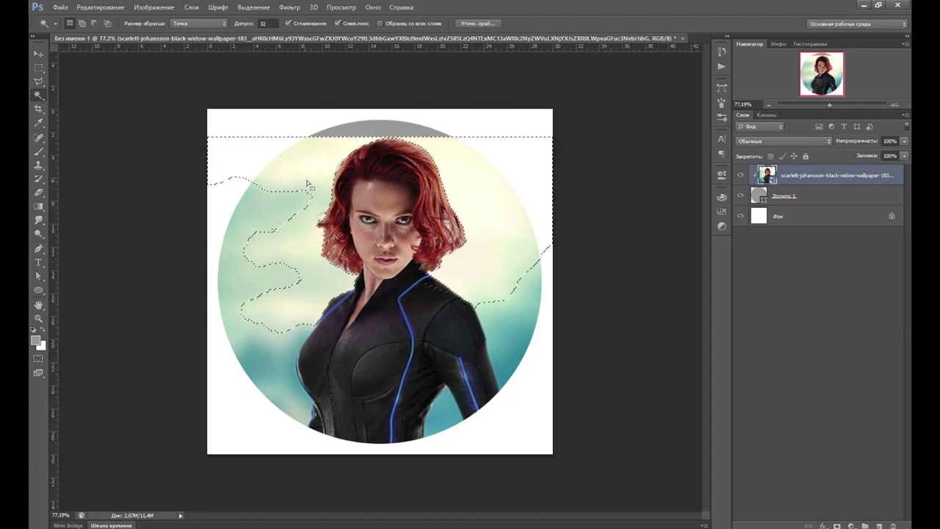
Remove the blurred background around the woman using a Magic Wand selection.
click(487, 211)
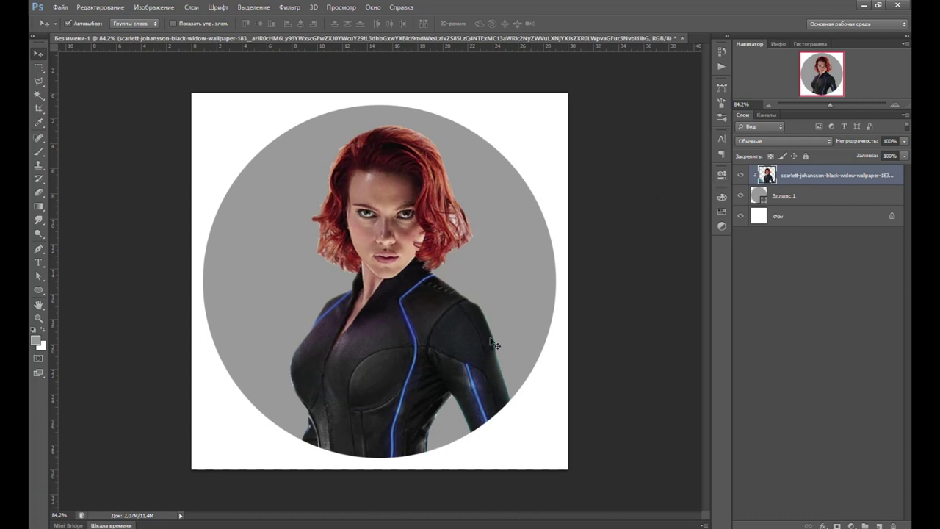
key(ctrl+t)
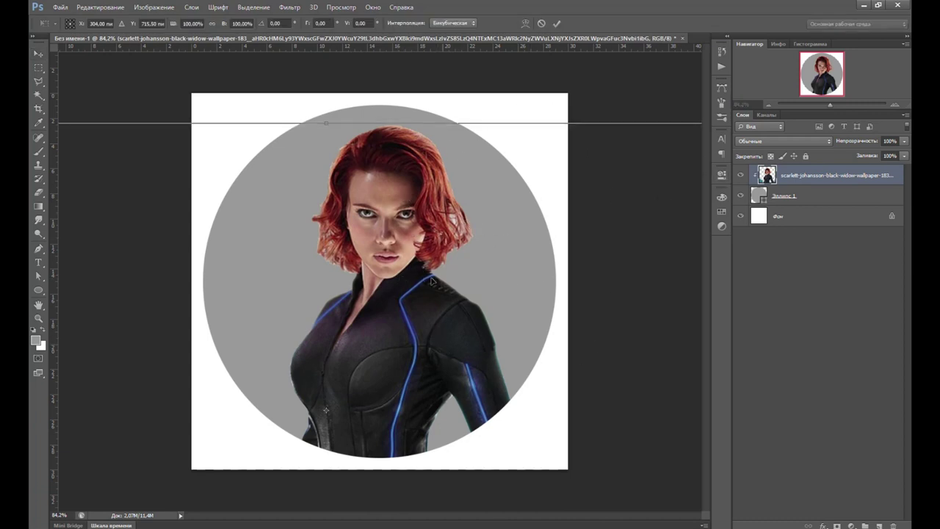
scroll(426, 294, down, 2)
scroll(423, 283, down, 2)
scroll(421, 280, down, 1)
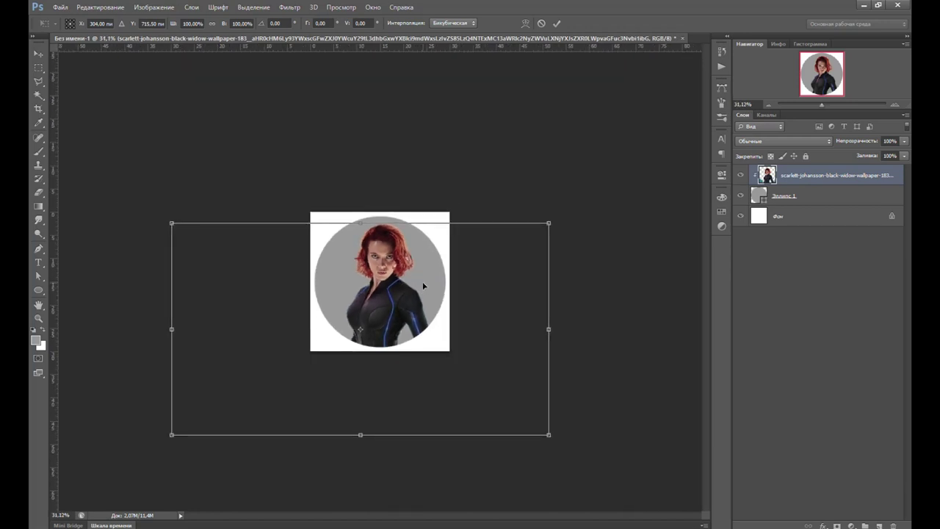
key(Return)
Crop to the canvas edges, deleting the photo pixels that fall outside it.
key(c)
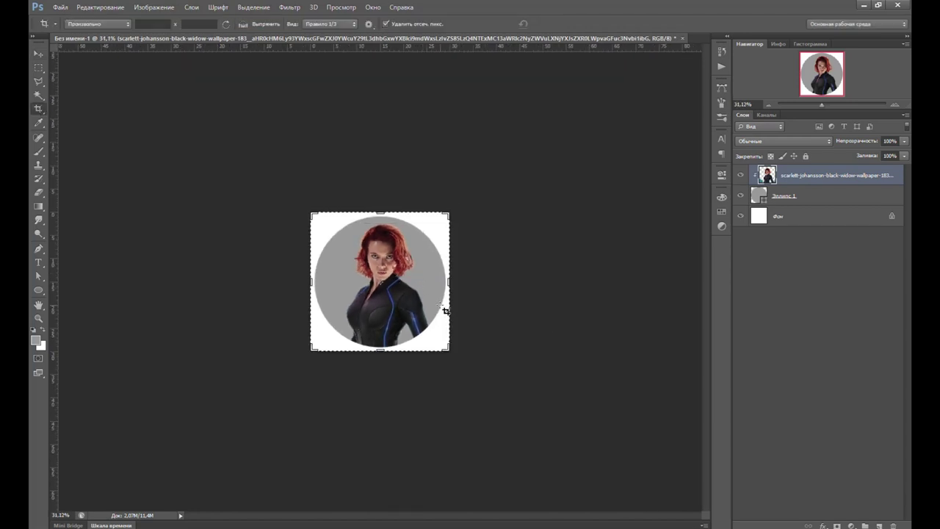
click(447, 310)
key(Return)
key(v)
key(ctrl+t)
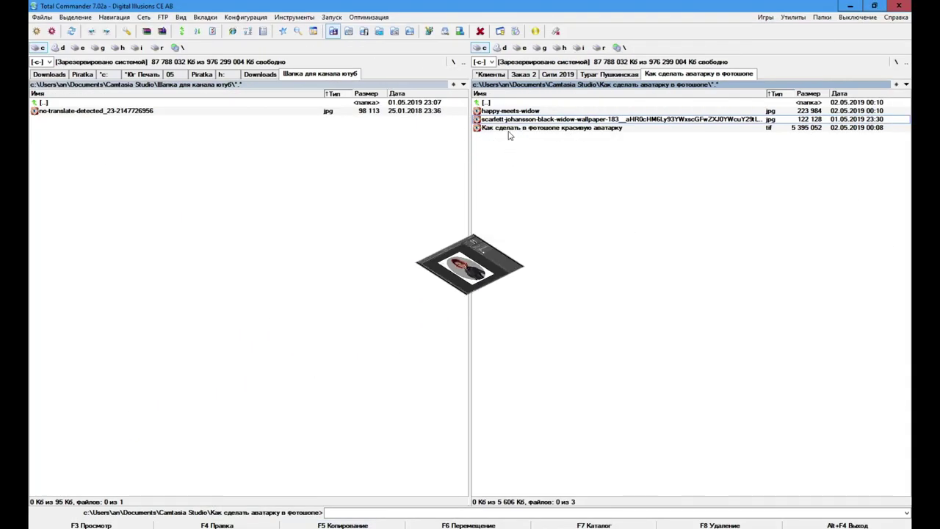
Place a second wallpaper copy beneath the cut-out portrait and rasterize it.
click(514, 122)
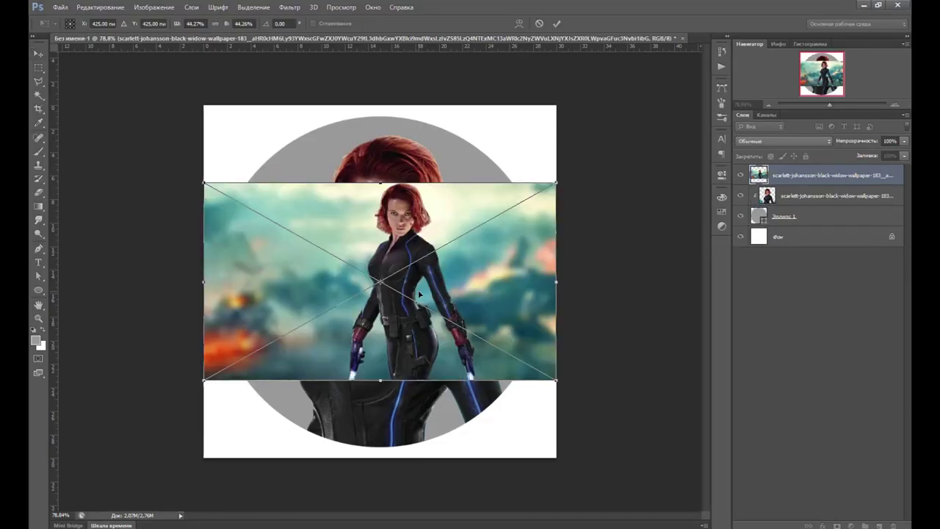
key(Return)
drag(821, 177, 779, 204)
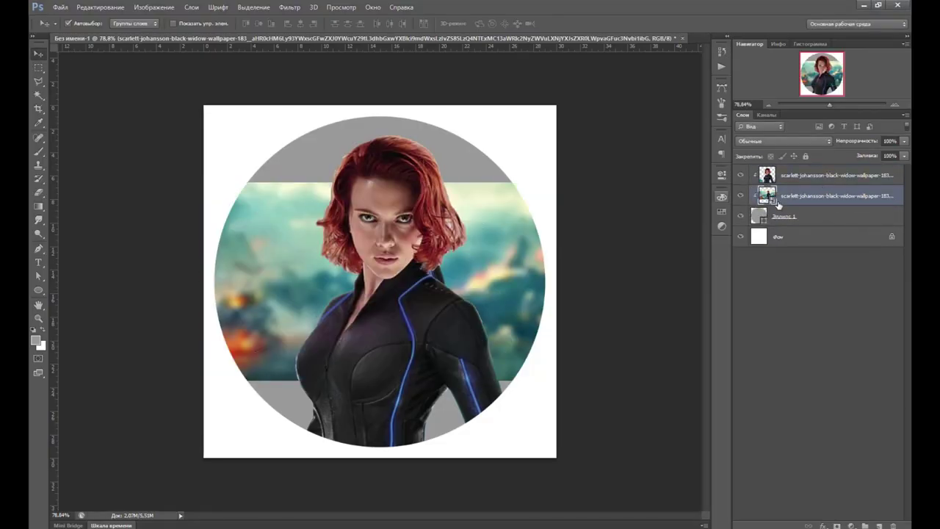
right_click(822, 194)
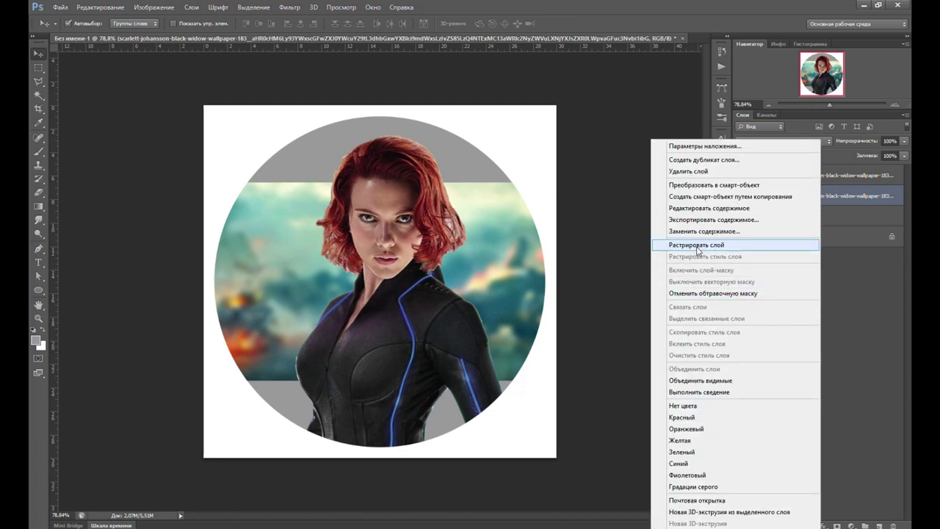
click(696, 248)
Enlarge the background wallpaper to about 203% so it fills the circle.
key(ctrl+t)
scroll(478, 269, down, 4)
scroll(475, 260, down, 1)
mouse_move(449, 237)
mouse_down()
mouse_move(656, 117)
mouse_move(528, 233)
mouse_up()
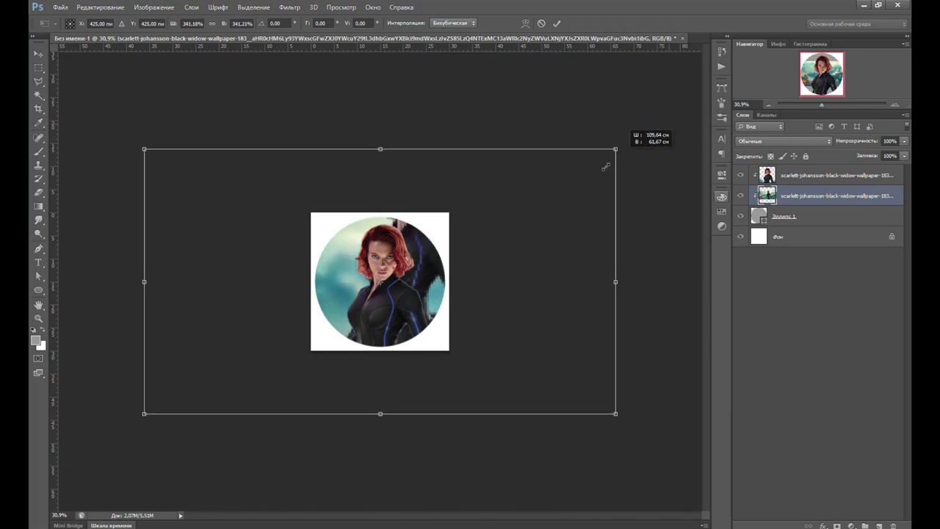
drag(407, 269, 475, 270)
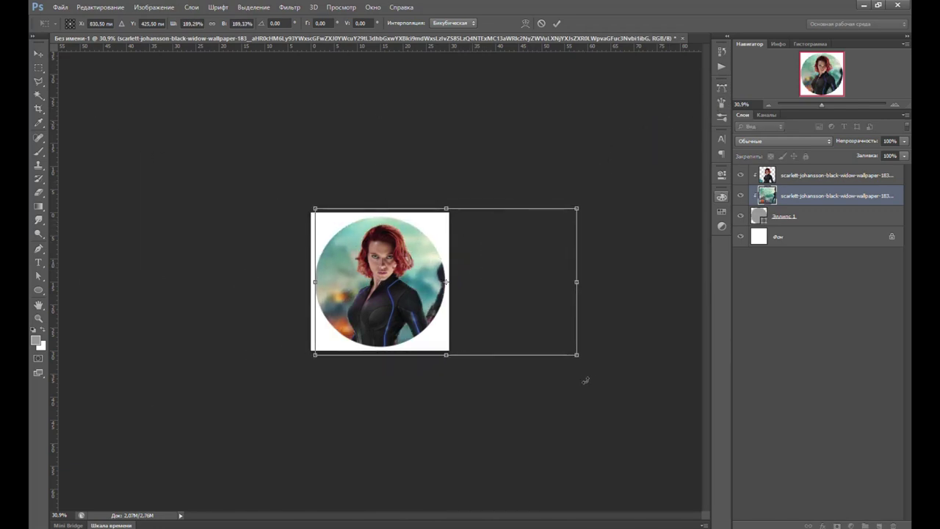
drag(576, 355, 596, 363)
key(Return)
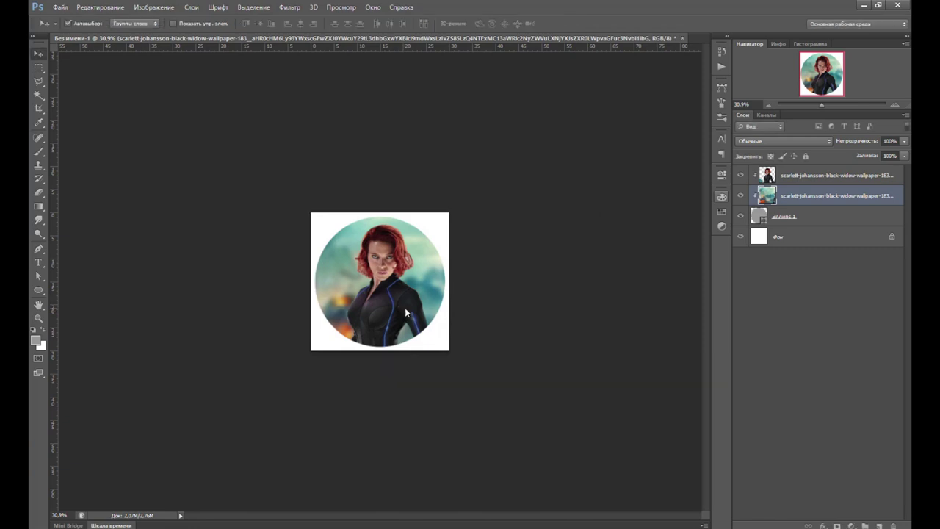
Select the top portrait layer, fit the canvas on screen and open the Filter menu.
click(427, 308)
key(ctrl+0)
click(290, 7)
mouse_move(301, 218)
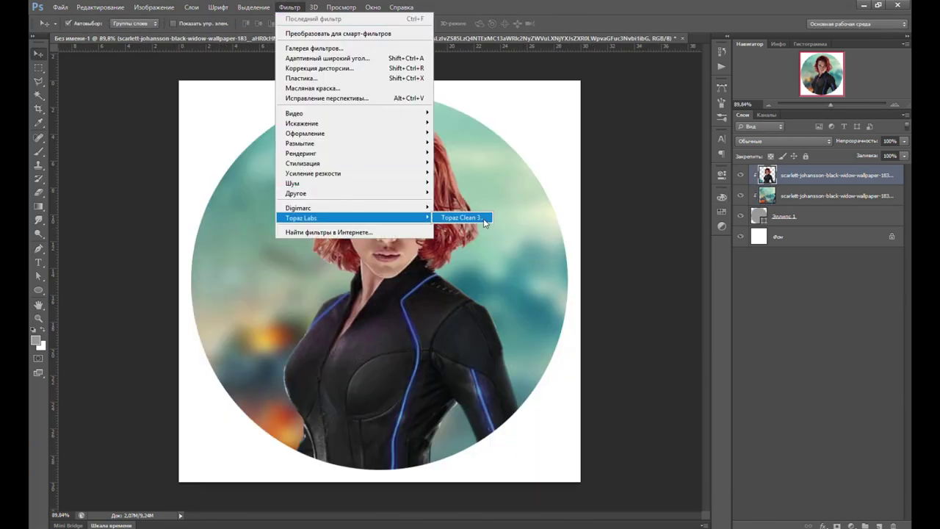
Run Topaz Clean 3 on the portrait: Cartoon Detailed preset, Strength 7, Threshold 0.08, Radius 9.
click(483, 218)
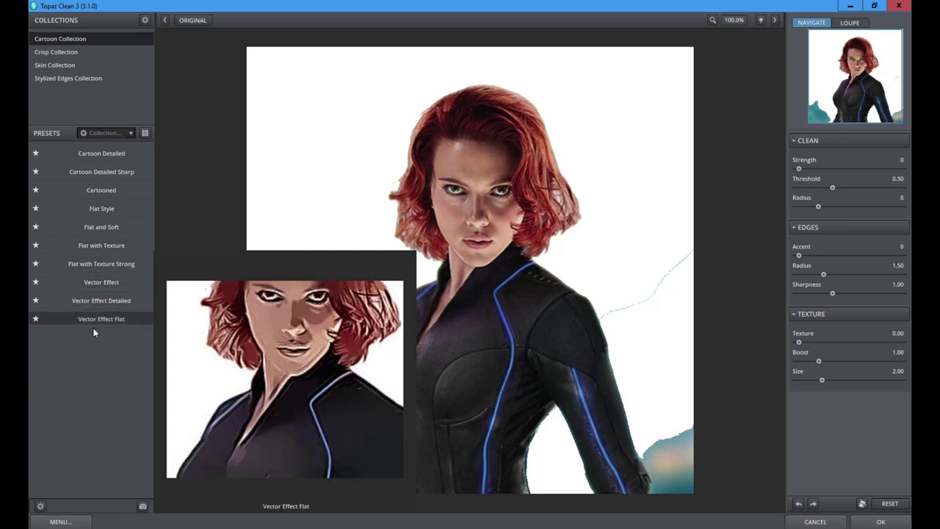
click(102, 154)
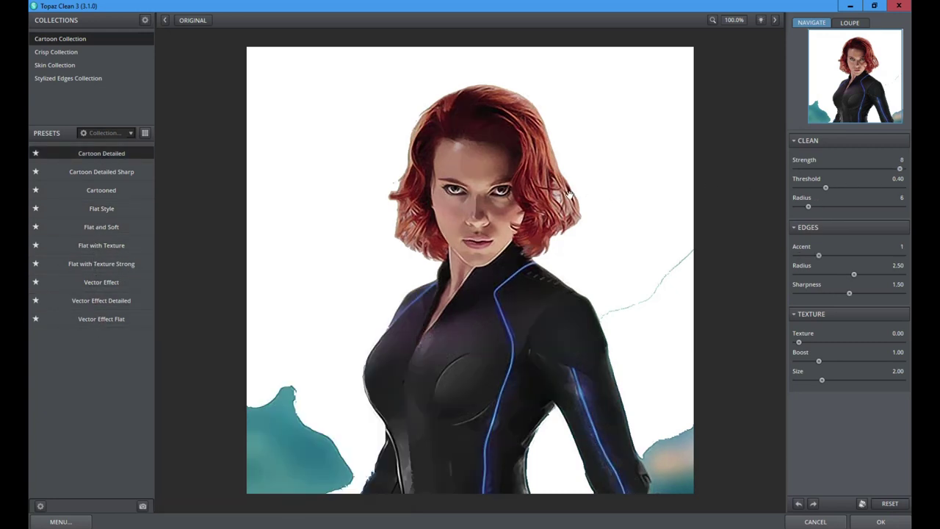
click(901, 170)
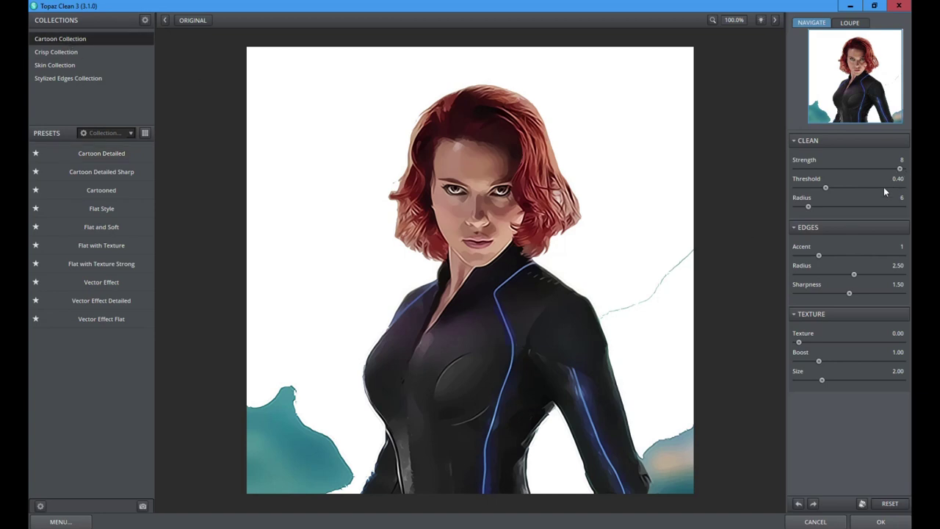
drag(826, 189, 840, 189)
click(880, 522)
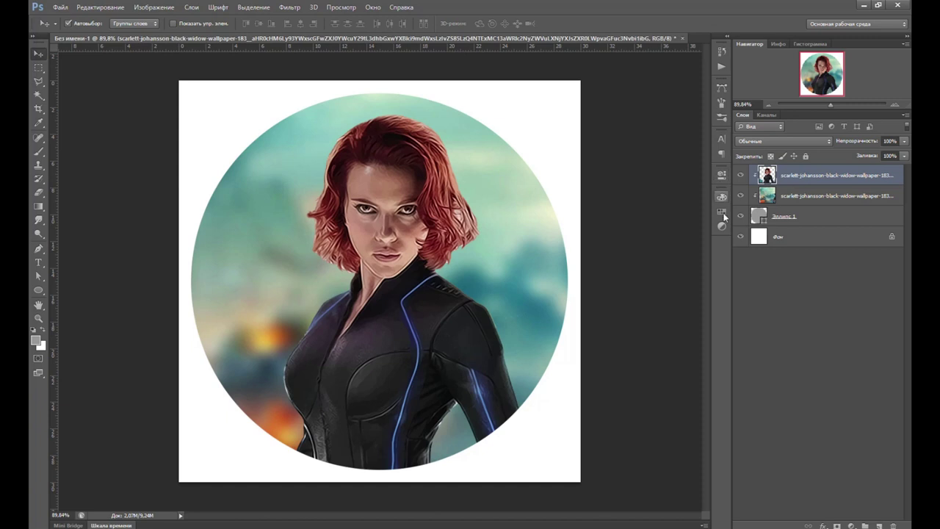
Add a Hue/Saturation layer at Saturation +28, check transparency, and duplicate Эллипс 1.
click(724, 216)
drag(637, 261, 648, 262)
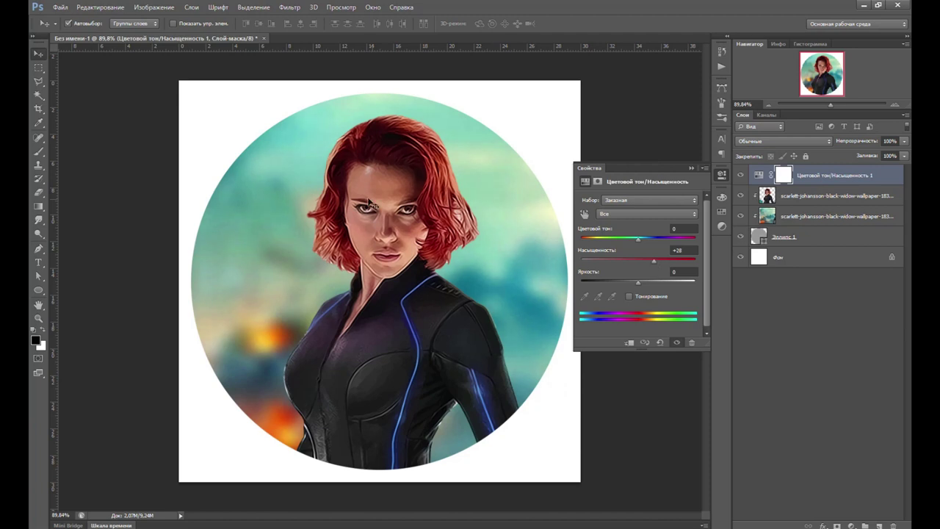
click(691, 168)
click(739, 257)
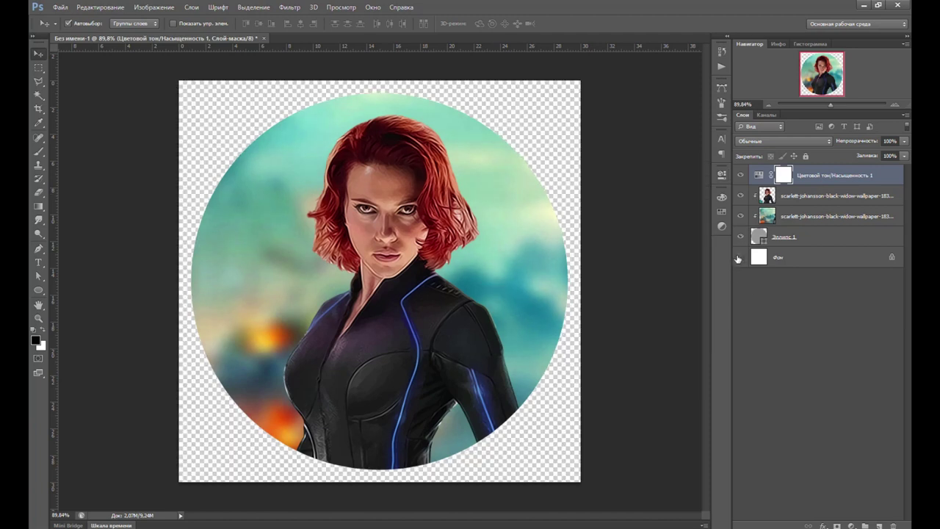
click(740, 257)
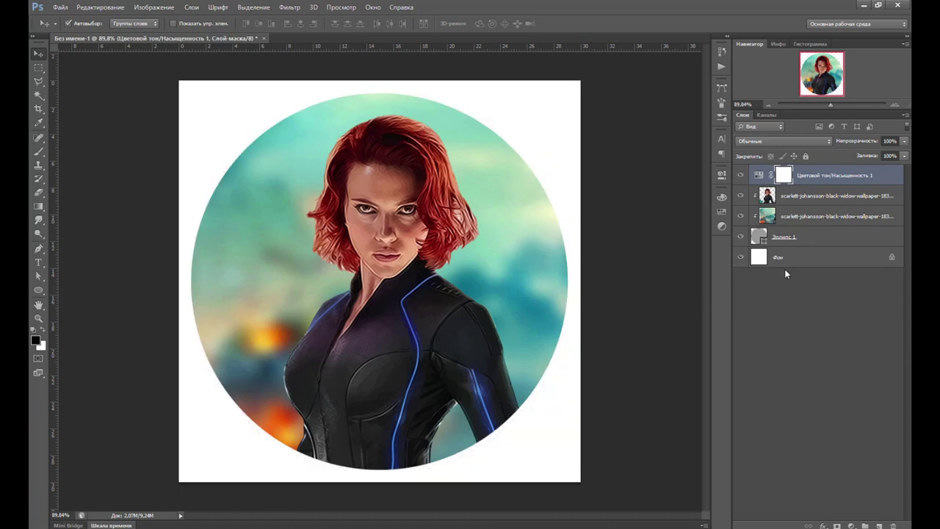
click(799, 239)
key(ctrl+j)
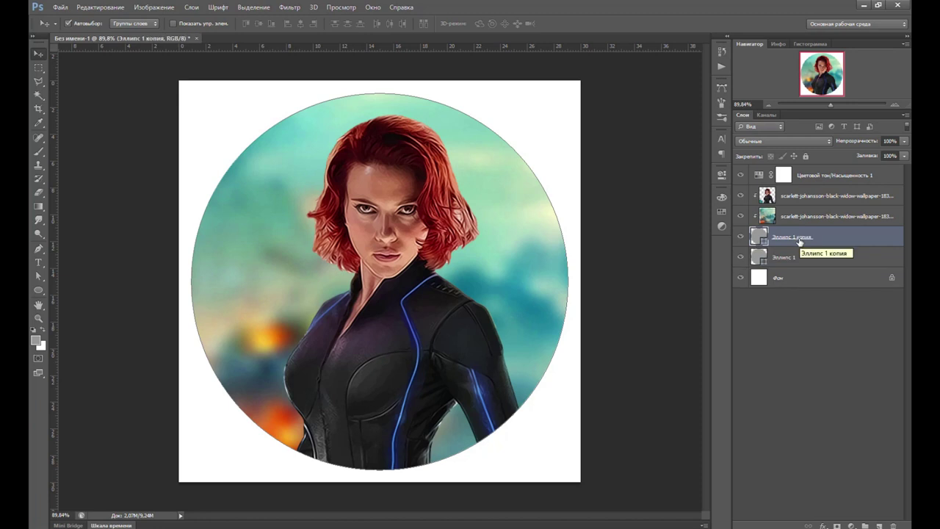
Enlarge the original Эллипс 1 circle to about 102% so it shows as a grey rim.
click(799, 260)
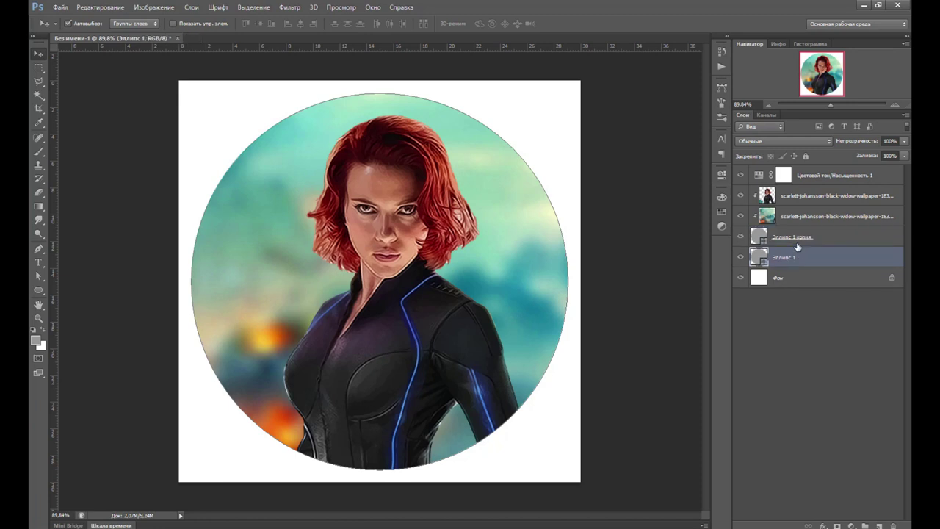
key(ctrl+t)
drag(191, 94, 183, 87)
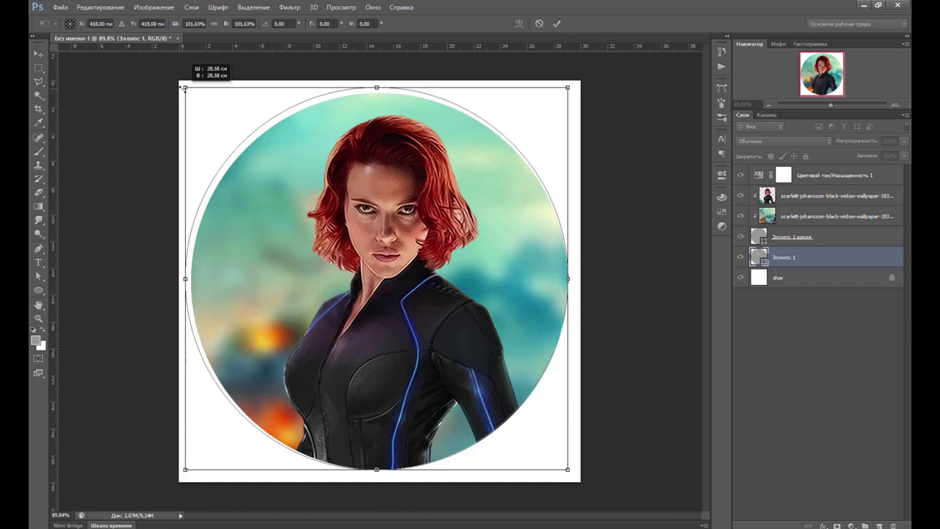
drag(183, 87, 183, 87)
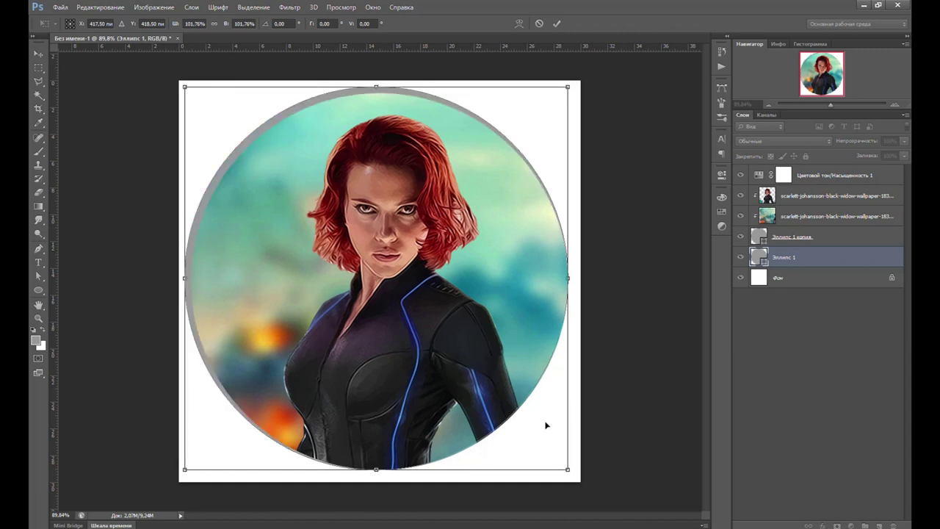
drag(572, 457, 574, 459)
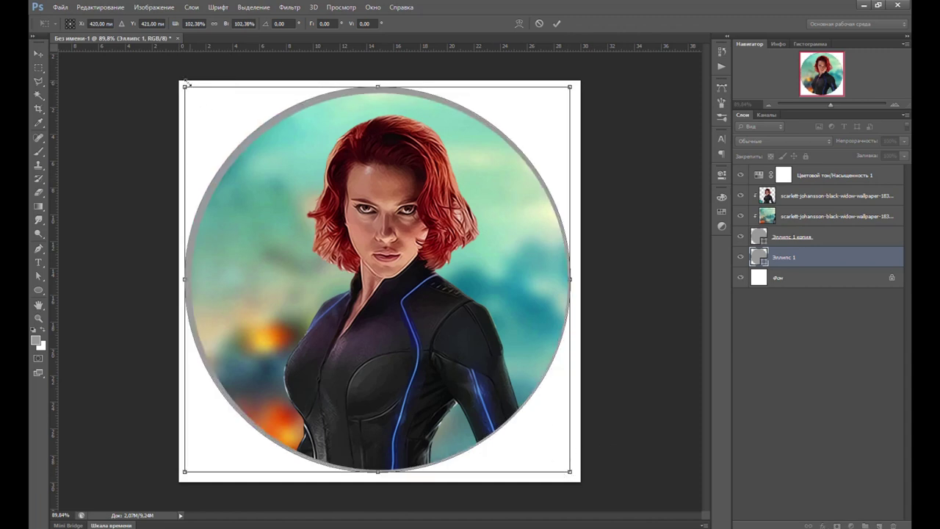
drag(185, 85, 181, 82)
key(Return)
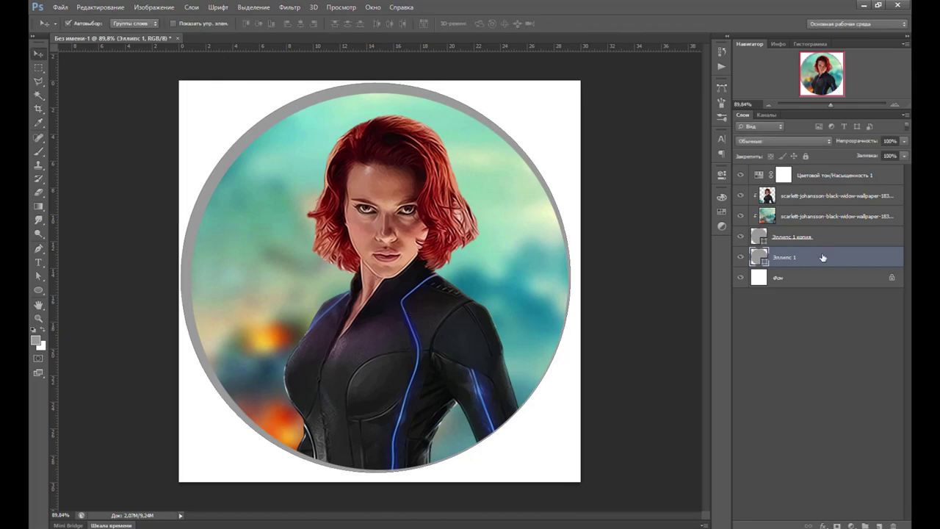
double_click(823, 258)
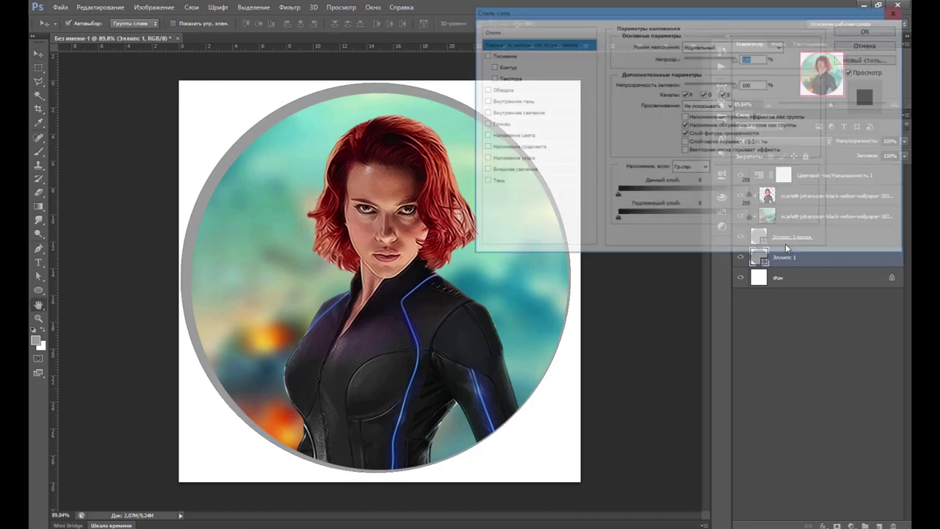
Give the Эллипс 1 rim a blue (0850d7) Gradient Overlay at 90°.
click(483, 148)
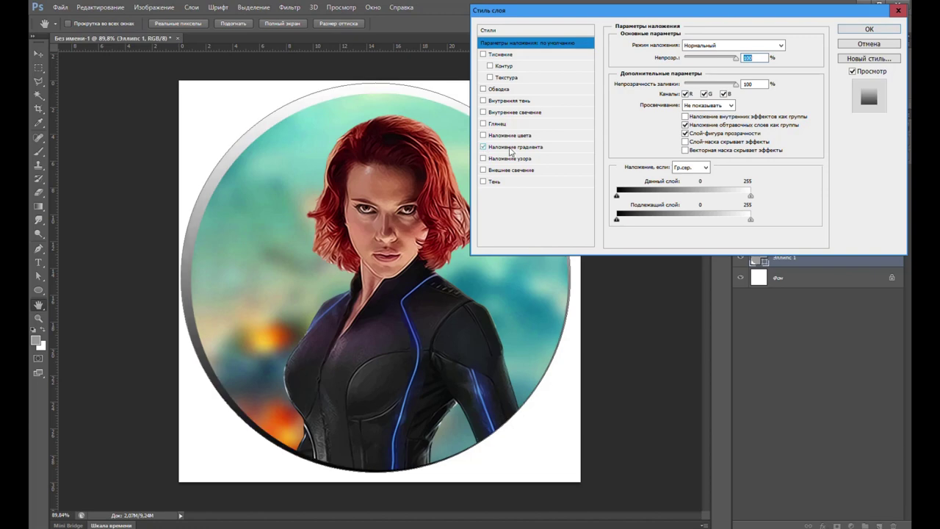
click(525, 147)
click(698, 69)
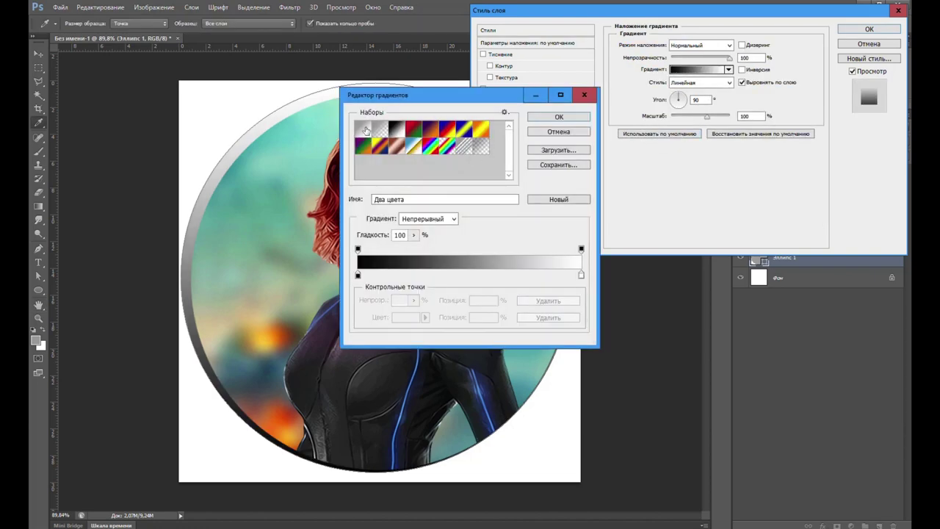
click(365, 131)
click(359, 276)
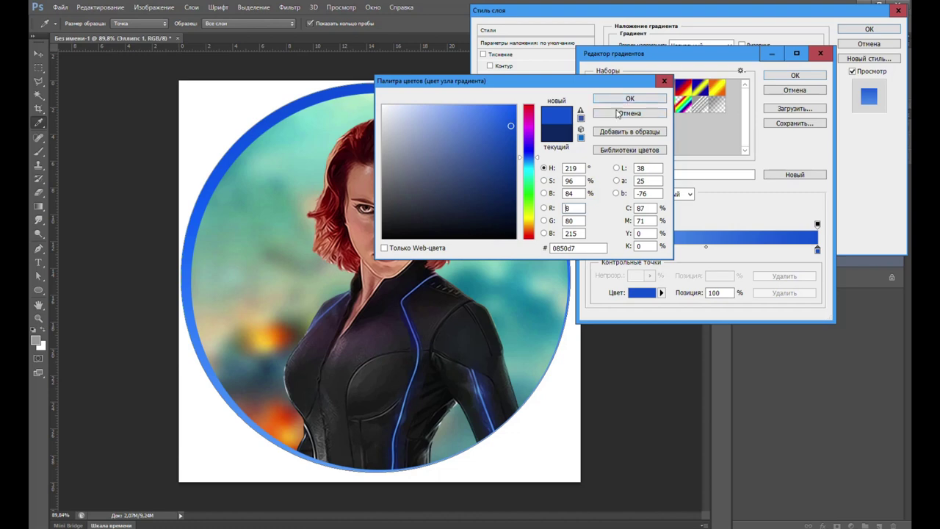
click(626, 101)
click(792, 76)
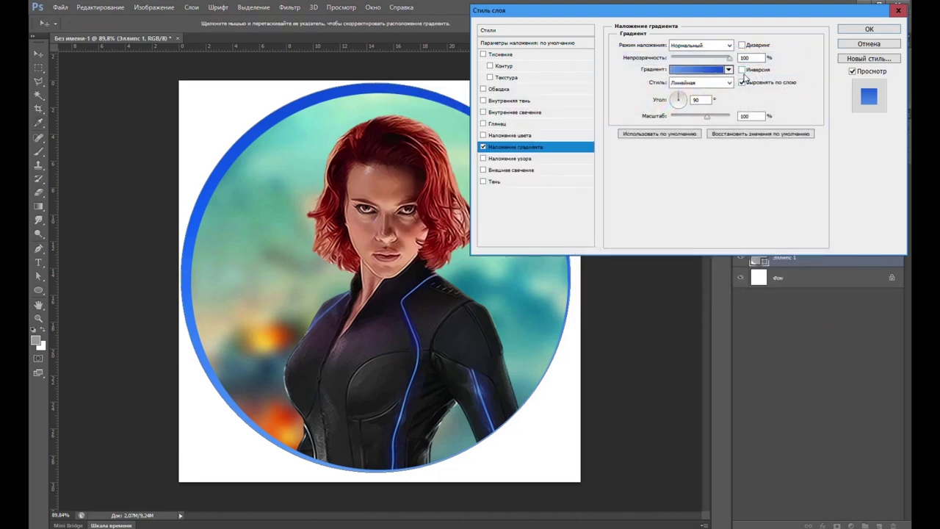
key(Return)
click(900, 257)
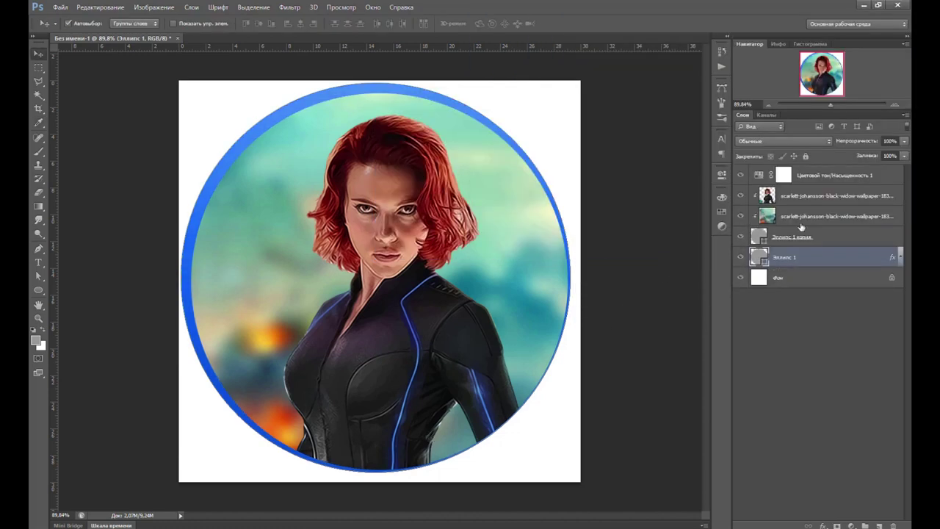
double_click(834, 237)
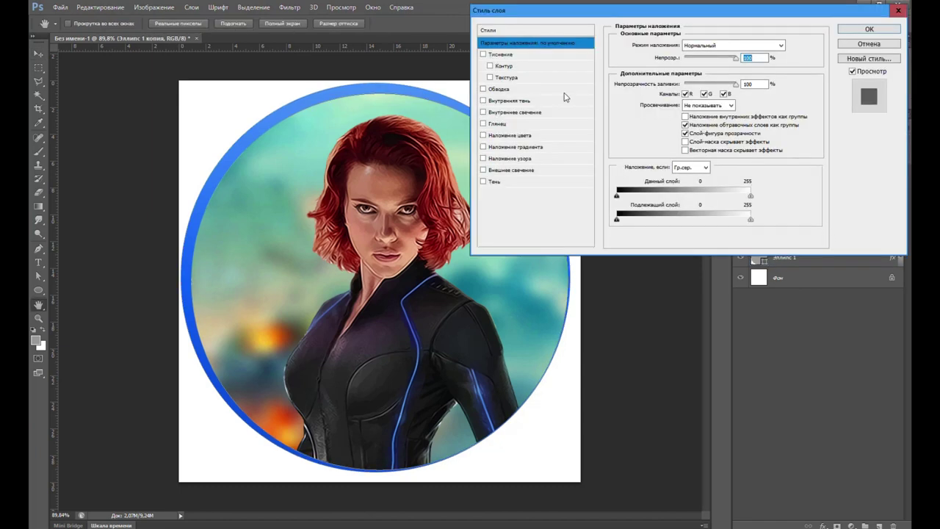
Give Эллипс 1 копия a dark blue (130c69) Inner Shadow with offset 10 and size 18.
click(508, 101)
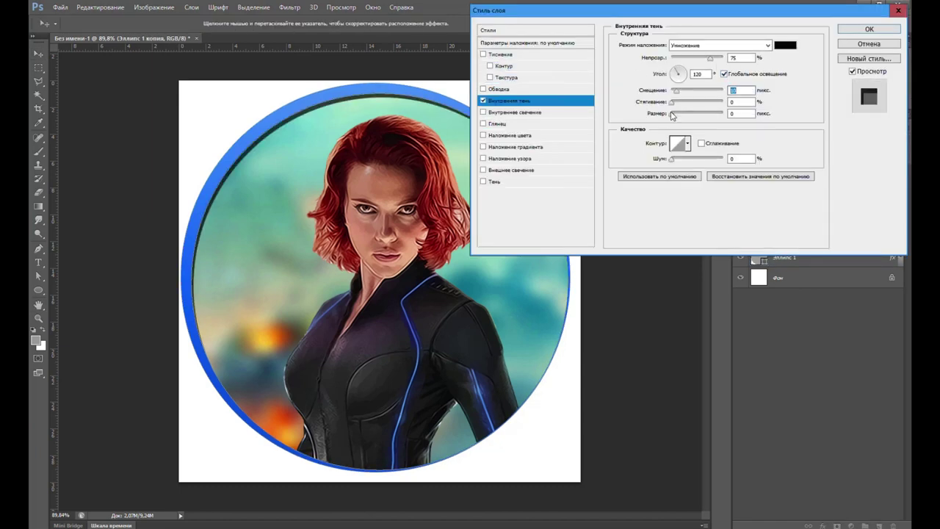
drag(671, 115, 682, 113)
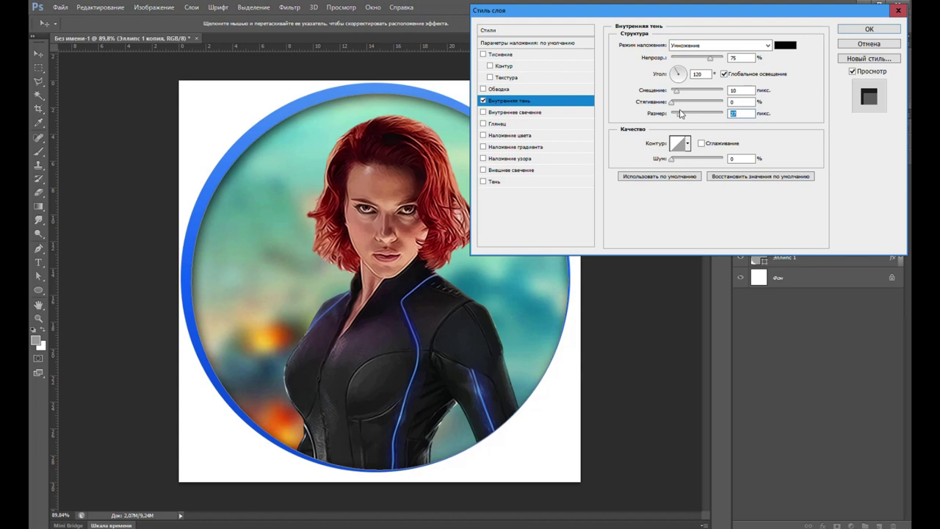
click(786, 45)
drag(533, 156, 533, 149)
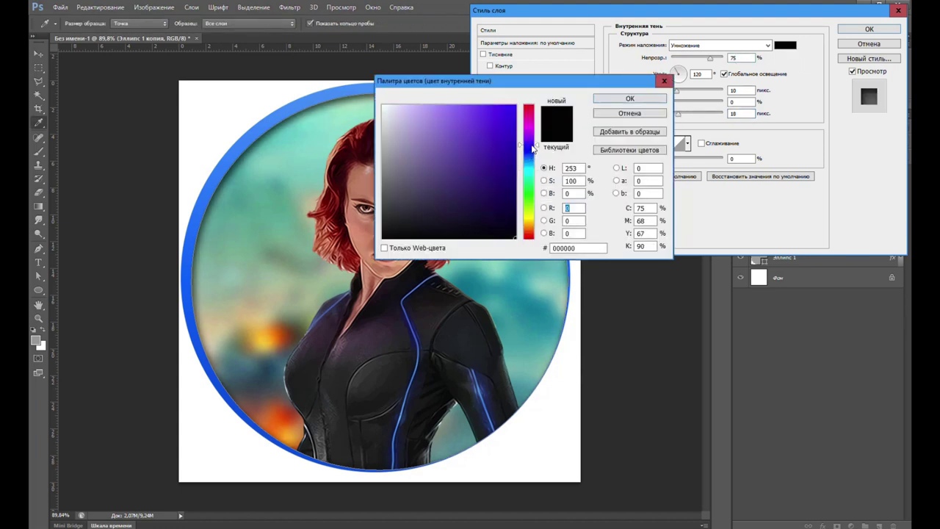
drag(515, 197, 500, 183)
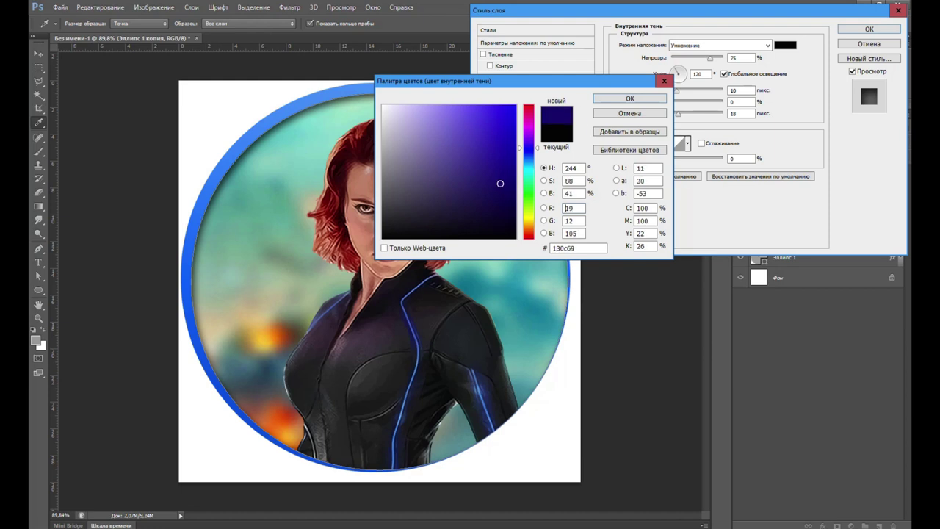
key(Return)
key(Return)
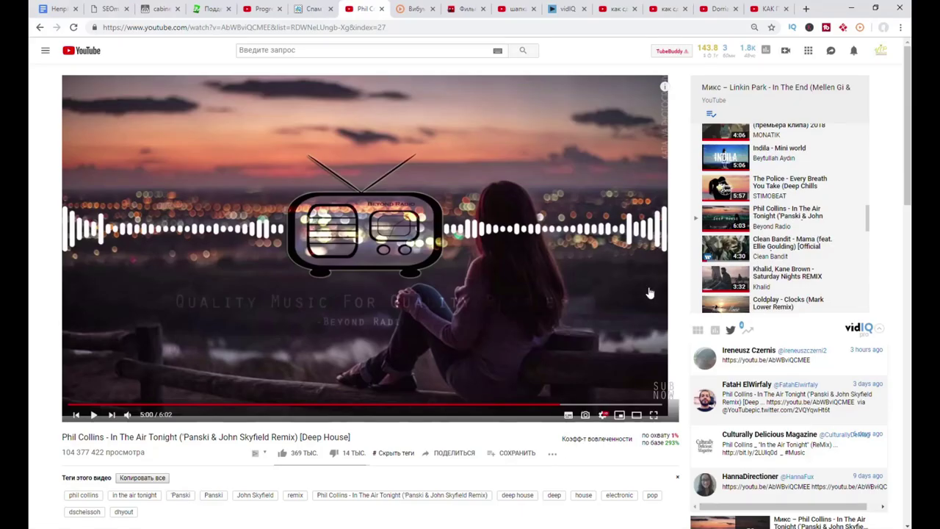
Search Google Images for 'клякса png' and open the drip-splat image.
click(806, 8)
text(к)
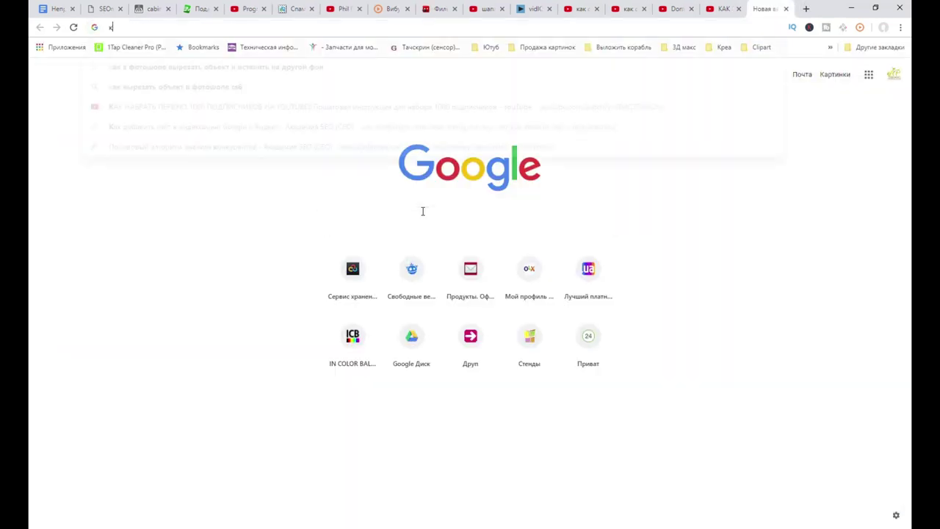
text(лякса png)
key(Return)
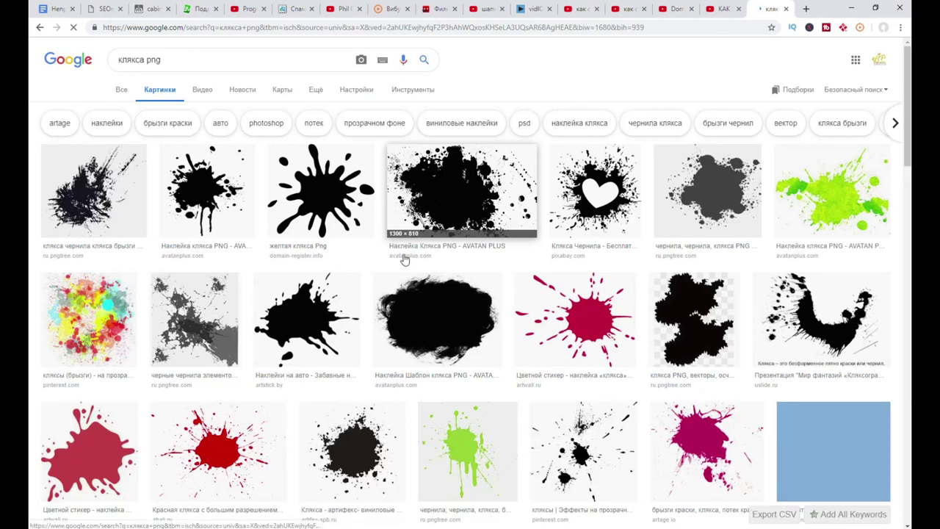
click(213, 198)
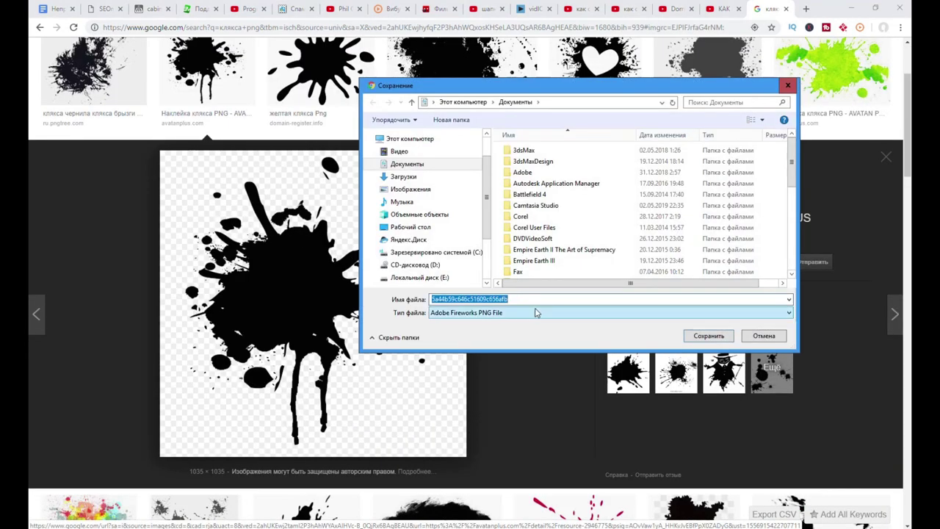
Save the splat image as Клякса.png in the Как сделать аватарку в фотошопе folder.
text(C:\Users\an\Documents\Camtasia Studio\Как сделать аватарку в фотошопе\)
click(764, 351)
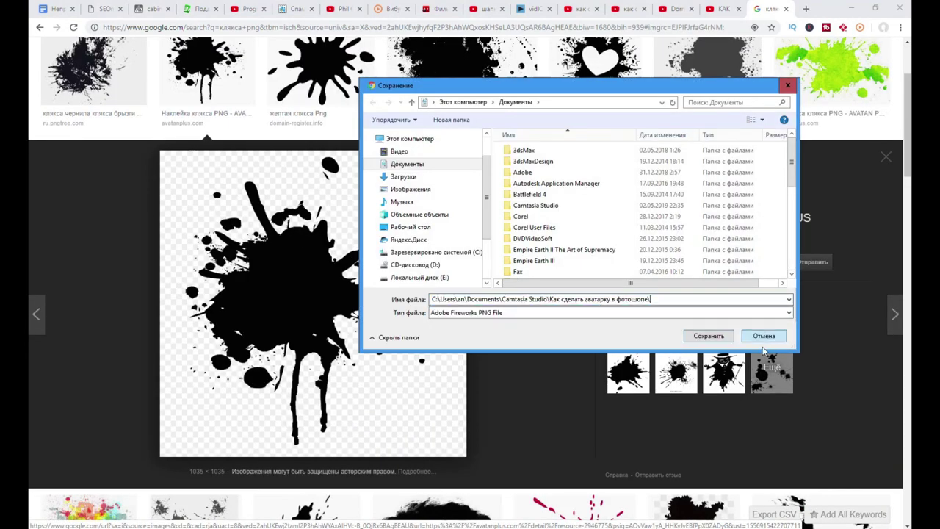
click(711, 336)
text(Клякса)
key(Return)
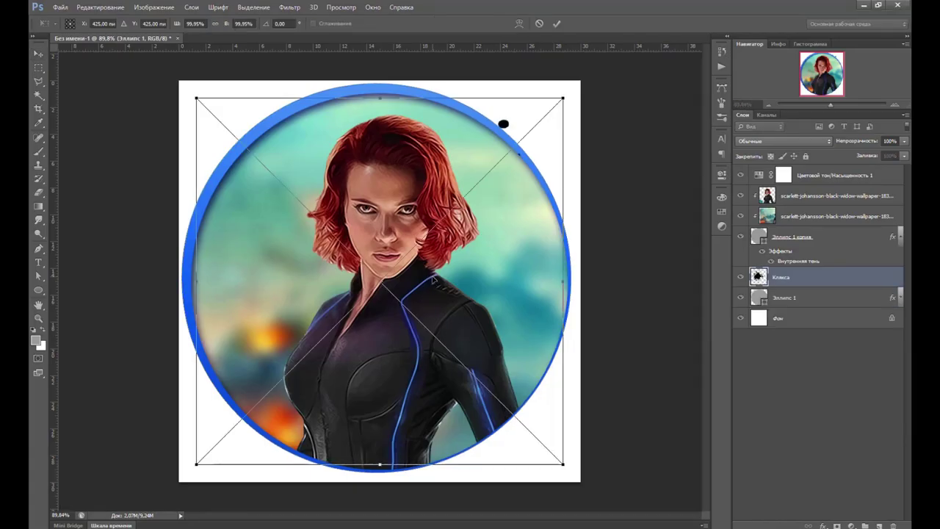
Place the Клякса splat between the photo layers, scaled to about 131% and rotated about -110°.
key(Return)
drag(842, 277, 808, 226)
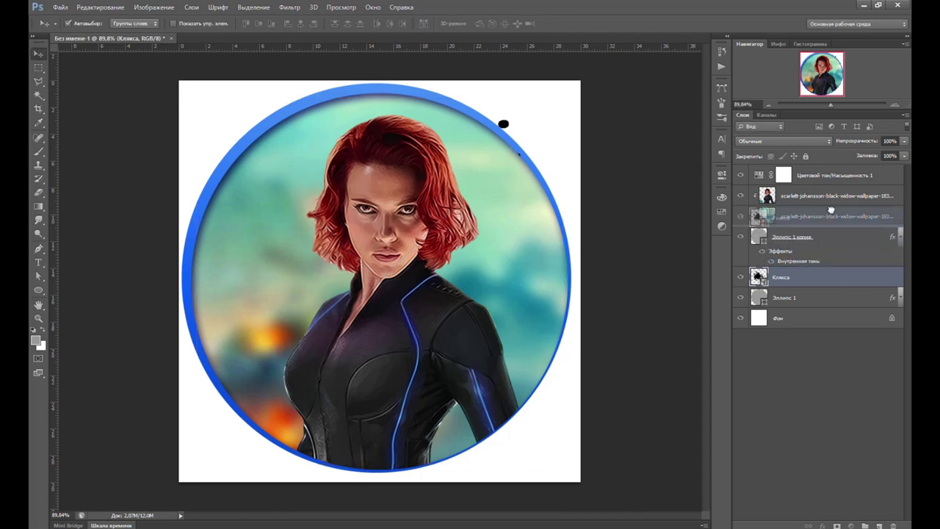
key(ctrl+t)
drag(580, 80, 623, 45)
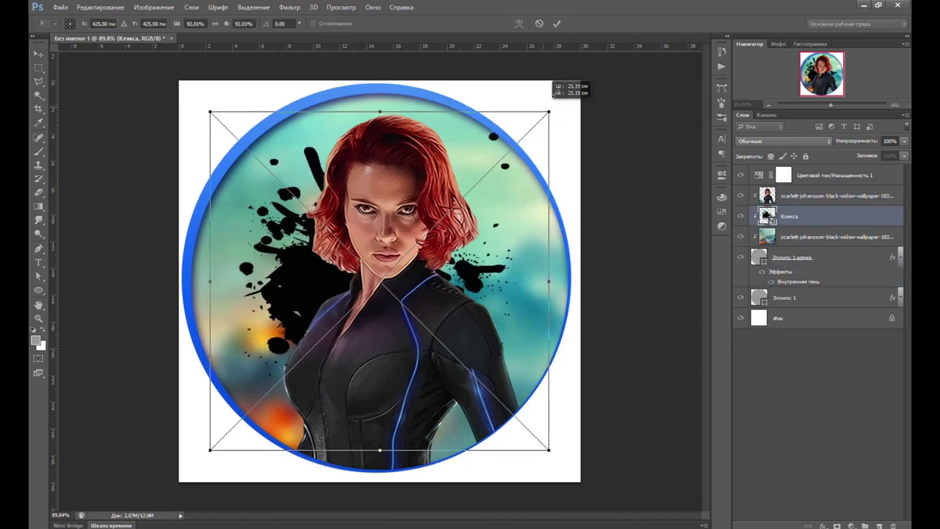
drag(500, 231, 169, 159)
key(Return)
Tint the splat blue with a Color Overlay and set its blend mode to Разделить.
double_click(856, 215)
click(511, 135)
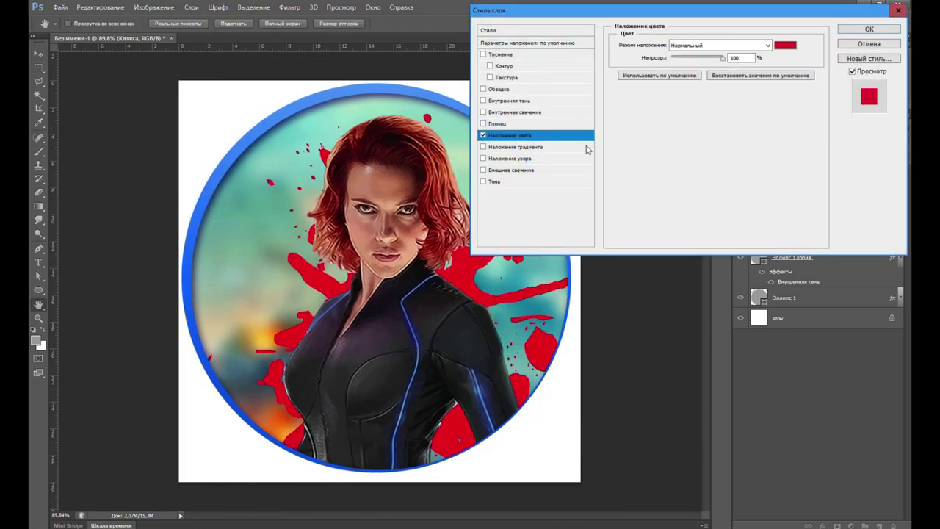
click(784, 46)
click(403, 335)
click(823, 81)
click(869, 28)
click(784, 140)
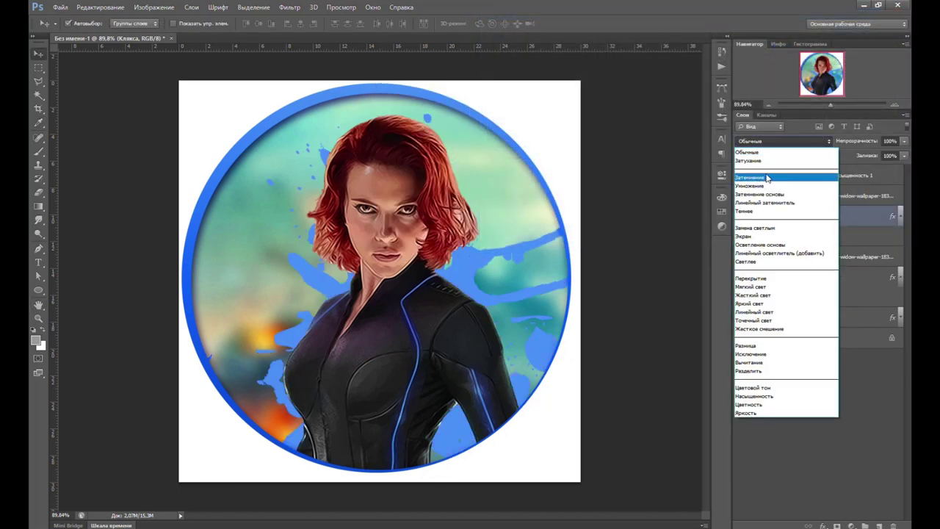
click(767, 177)
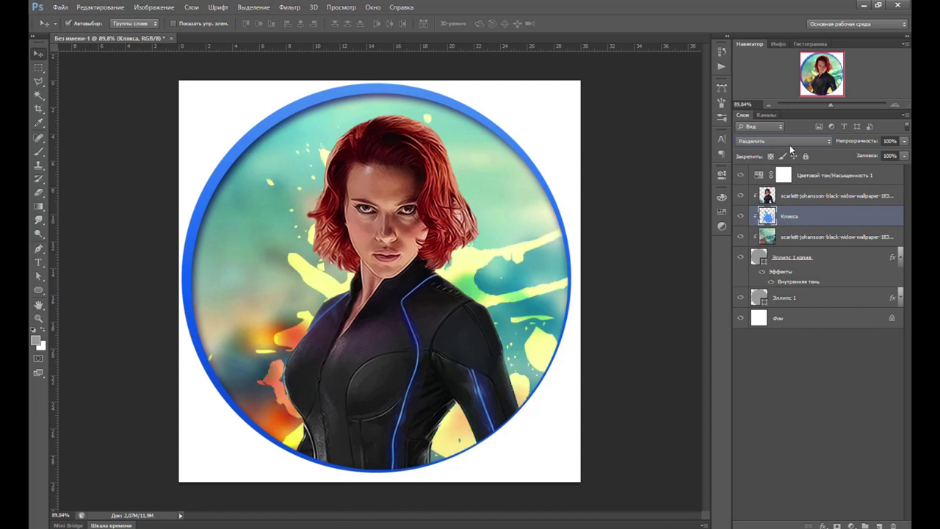
Move one splat copy toward the upper right, then add another copy rotated about -90°.
key(ctrl+t)
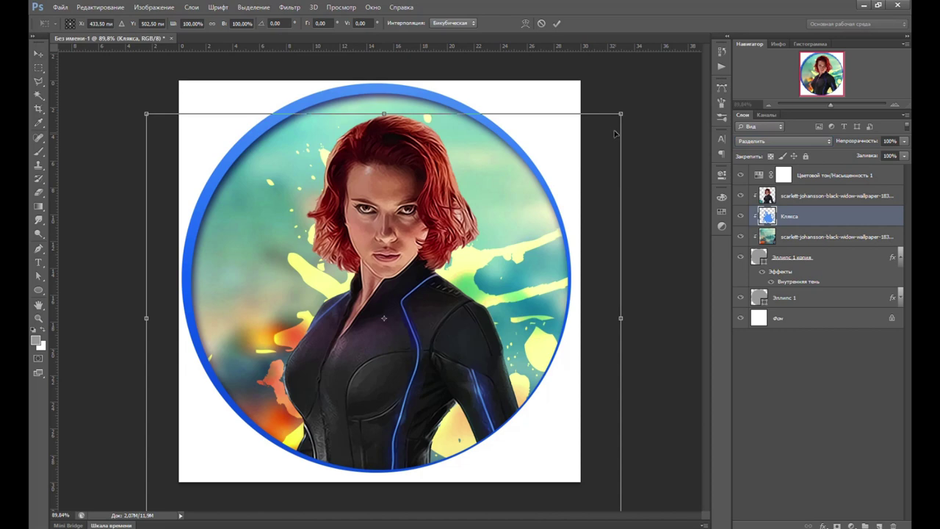
drag(492, 271, 704, 461)
key(Return)
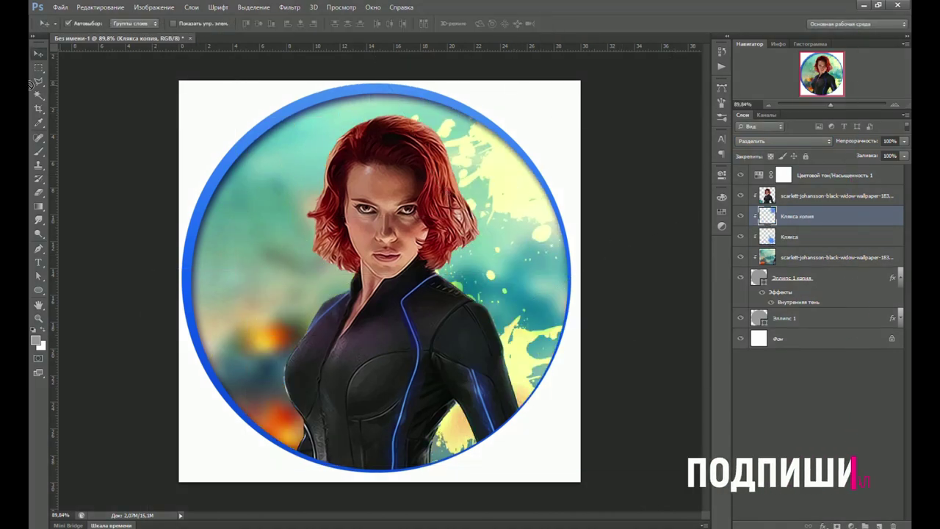
key(ctrl+j)
key(ctrl+t)
mouse_move(470, 455)
mouse_down()
mouse_move(286, 269)
mouse_move(244, 249)
mouse_up()
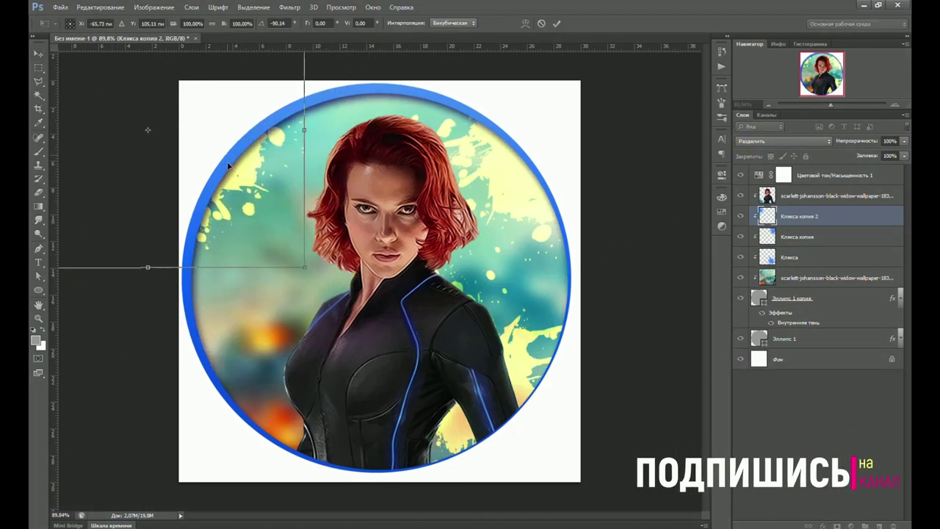
key(Return)
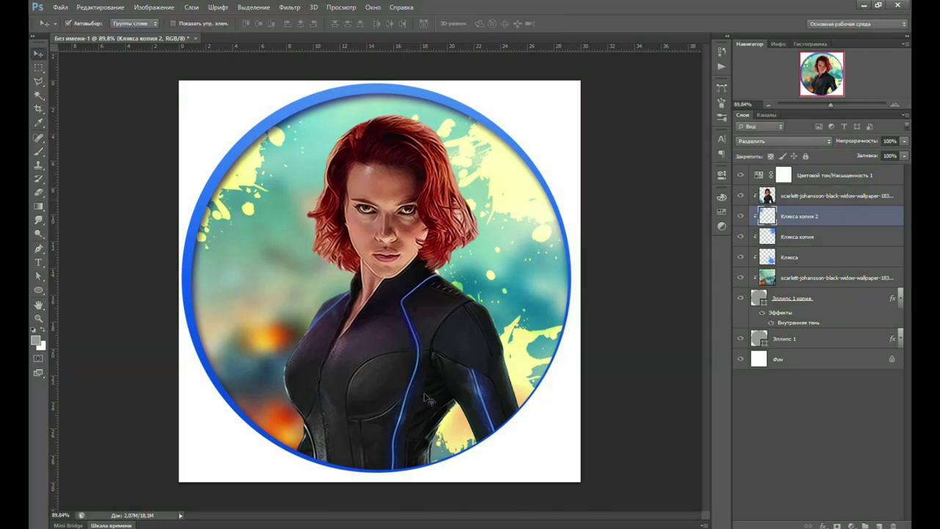
Blend the copies as Насыщенность and Линейный осветлитель (добавить), and hide the Фон layer.
click(784, 140)
click(786, 387)
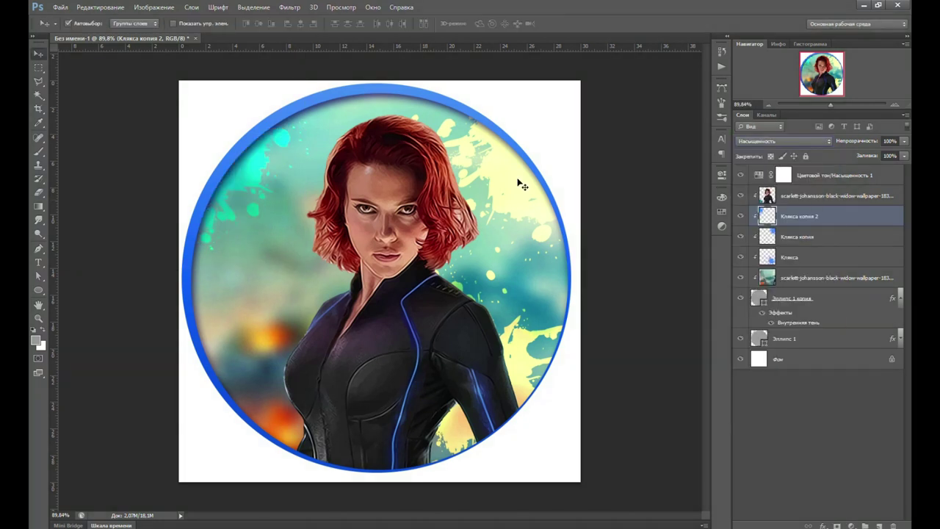
key(alt+bracketleft)
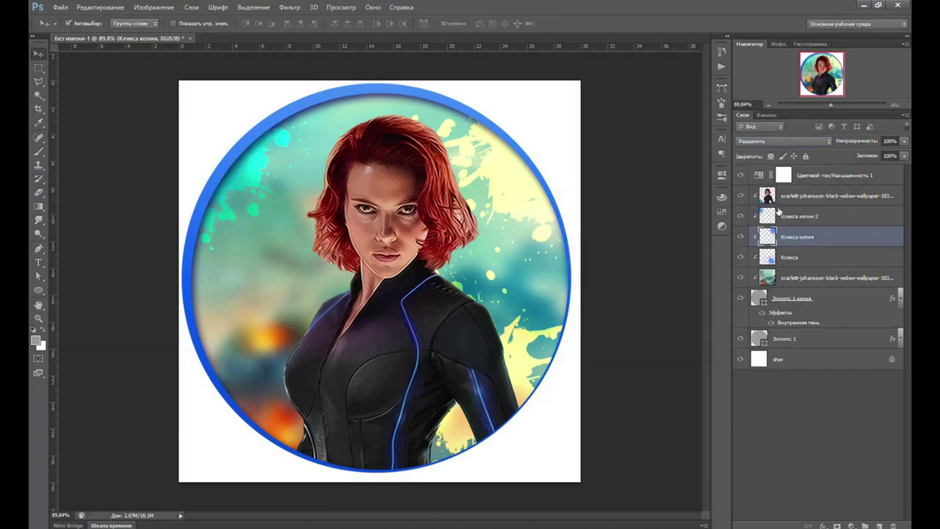
click(808, 140)
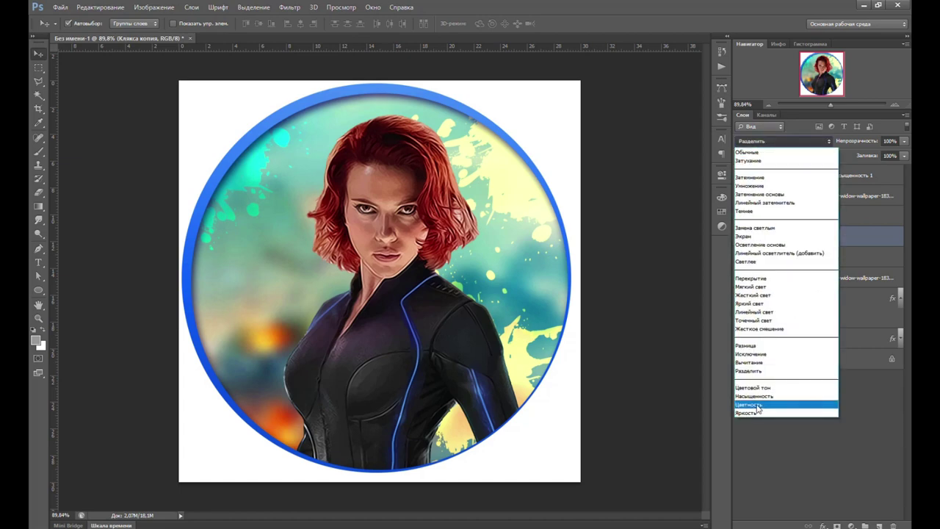
click(753, 413)
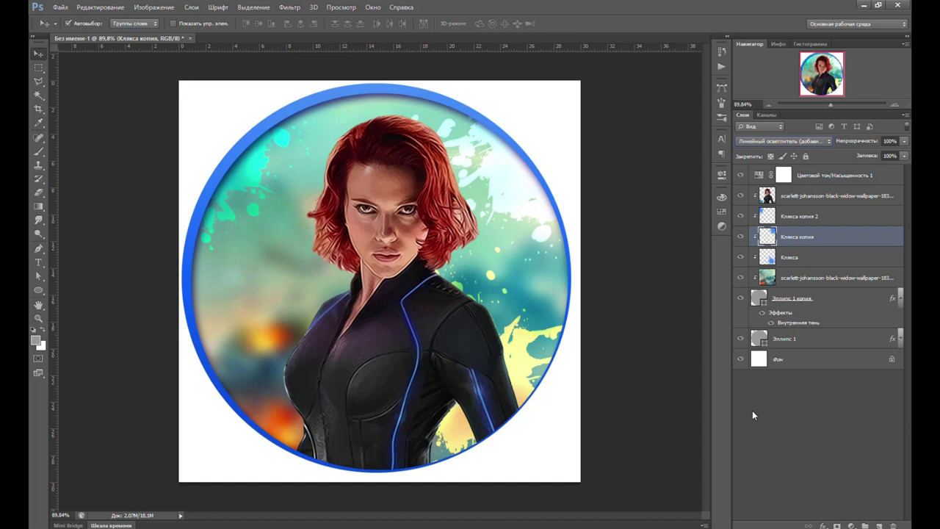
click(743, 359)
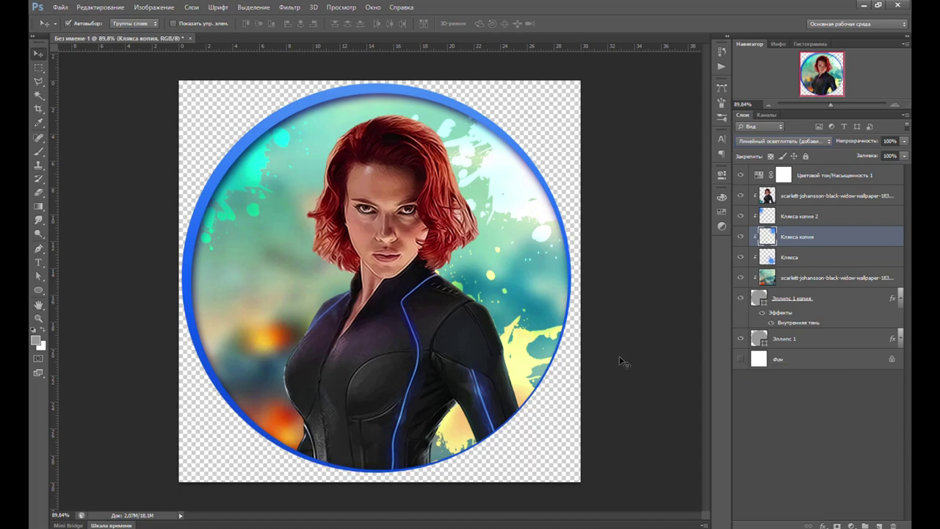
Save the avatar as a layered TIFF, Без имени-1.tif, with LZW compression.
key(ctrl+shift+s)
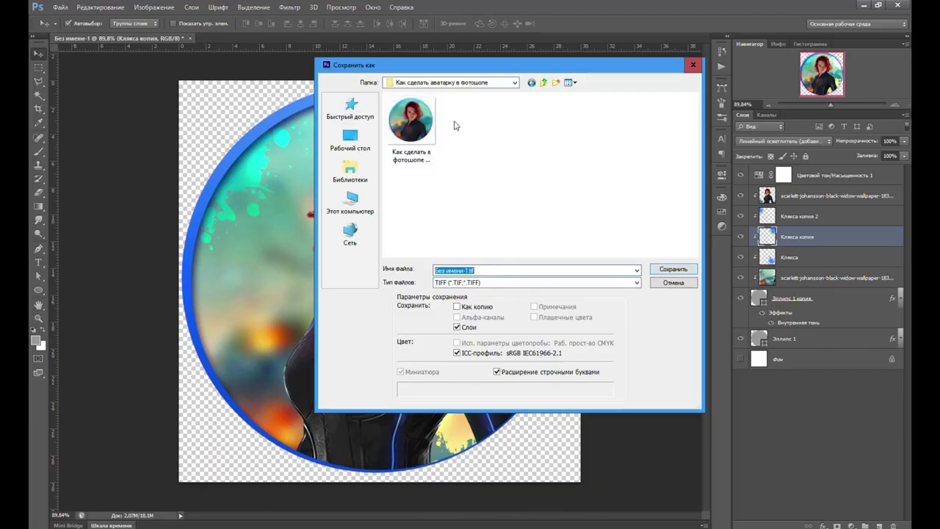
key(Return)
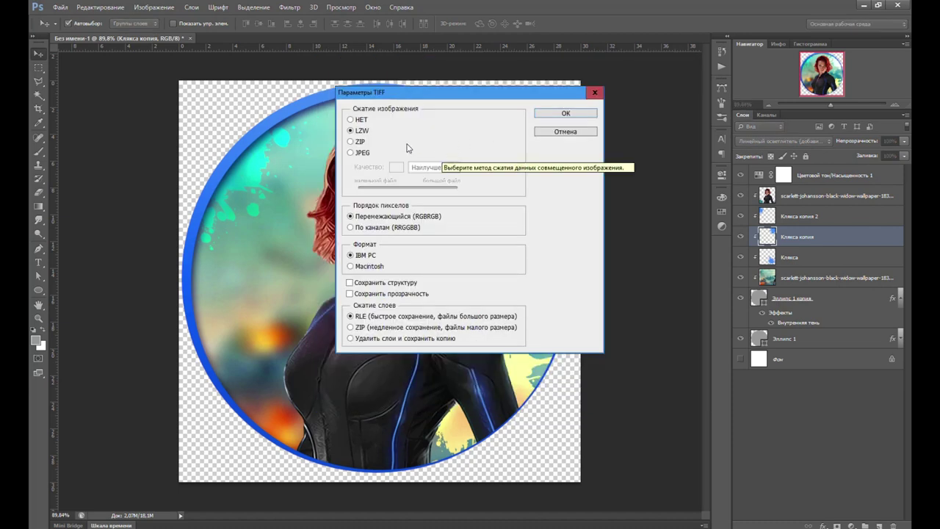
click(574, 115)
click(440, 208)
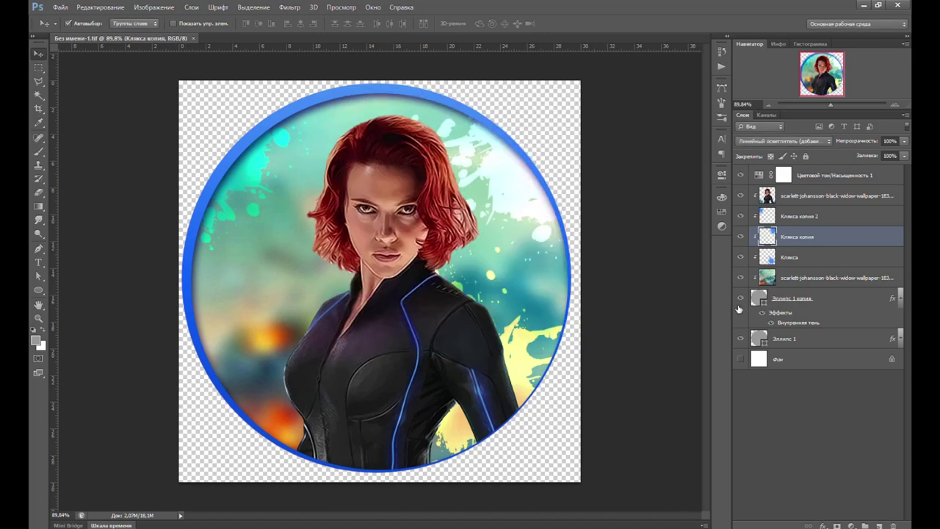
click(901, 297)
Save another copy of the avatar as a PNG file.
key(ctrl+shift+s)
click(636, 282)
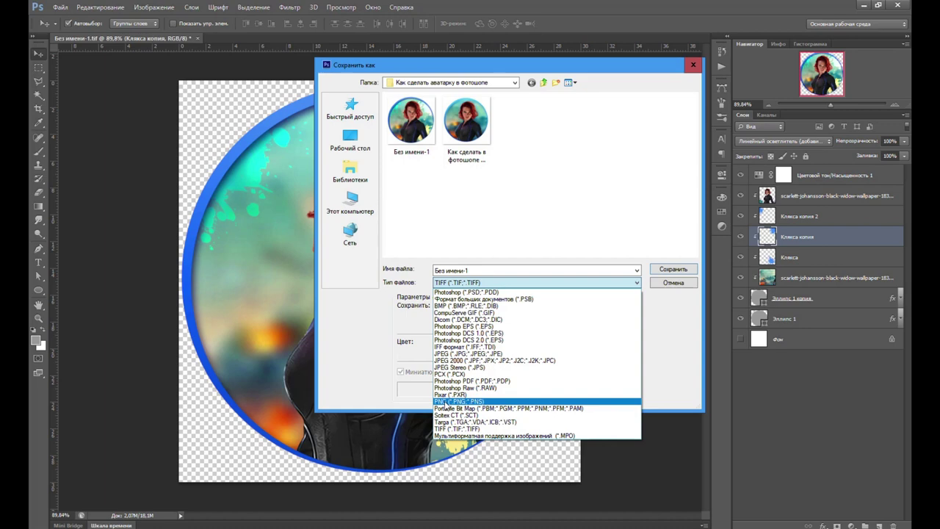
click(444, 402)
click(654, 269)
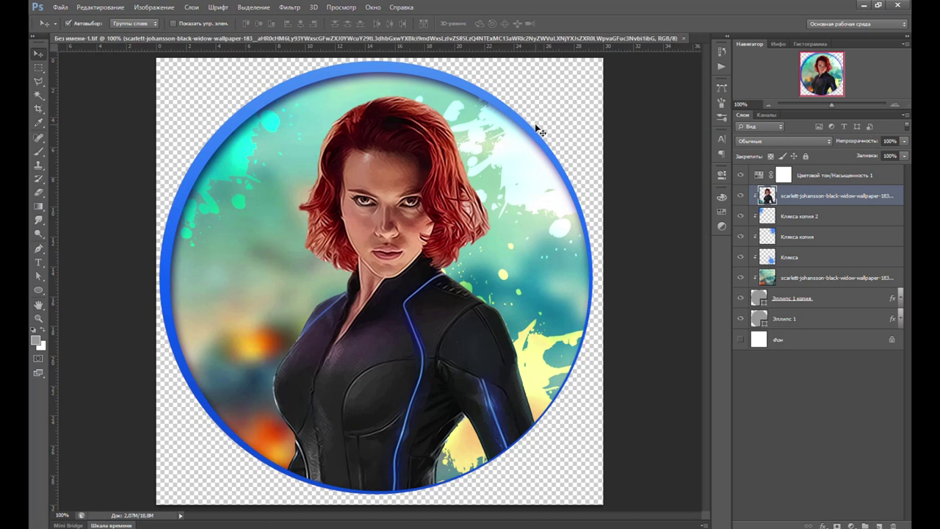
Apply Очерченные края from the Filter Gallery to her layer, posterization 6, intensity 0.
click(290, 7)
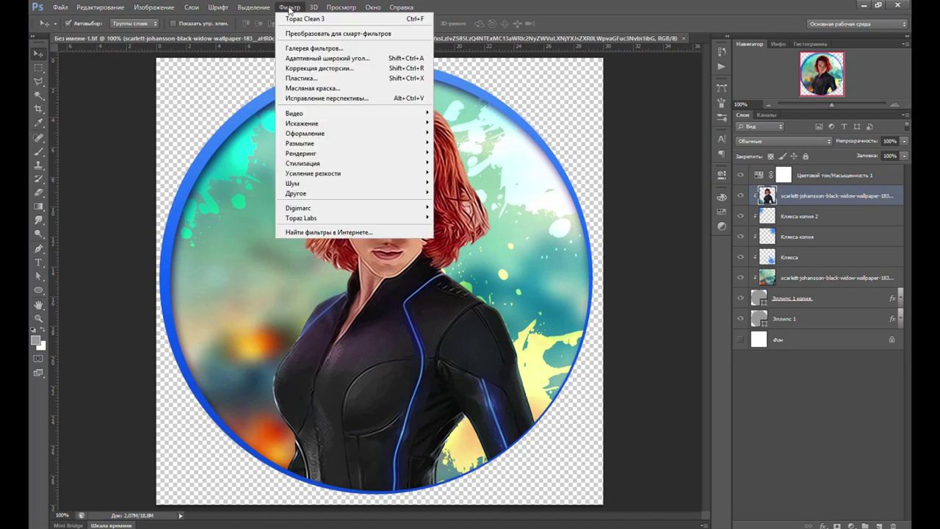
click(314, 48)
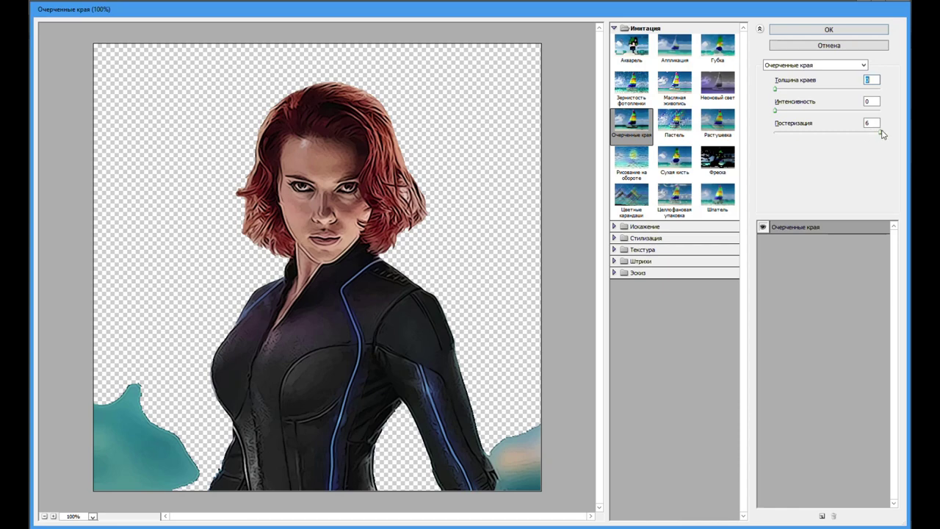
click(828, 29)
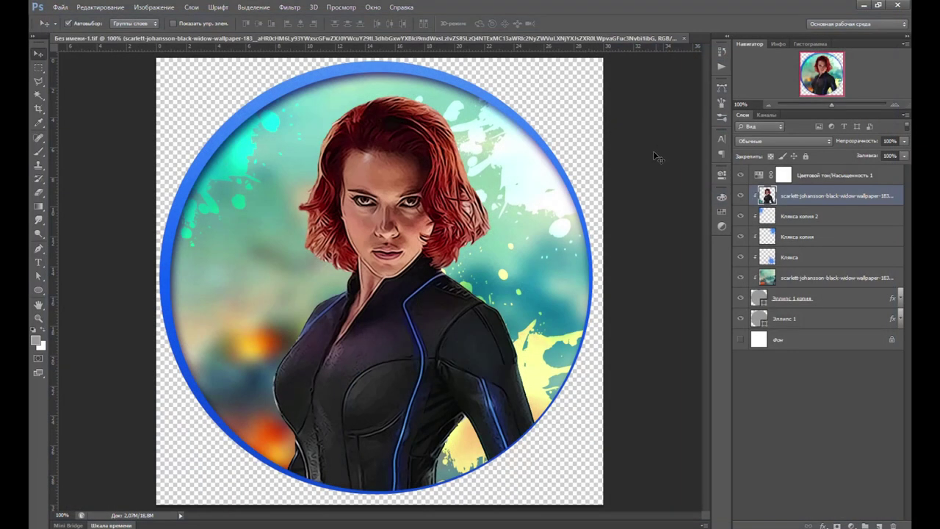